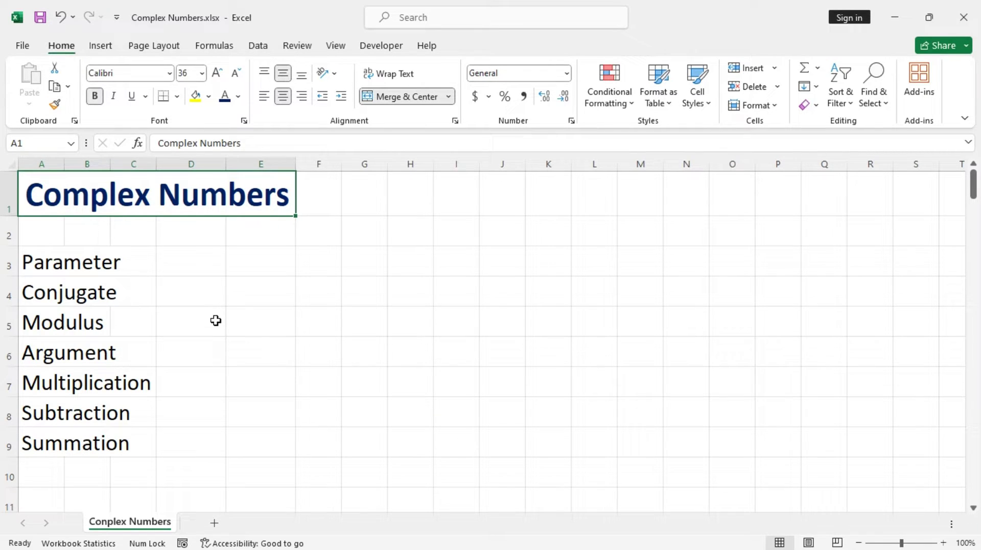
# - Enter the text formula ="3+4i" in D3 as the first complex number
pyautogui.click(207, 265)
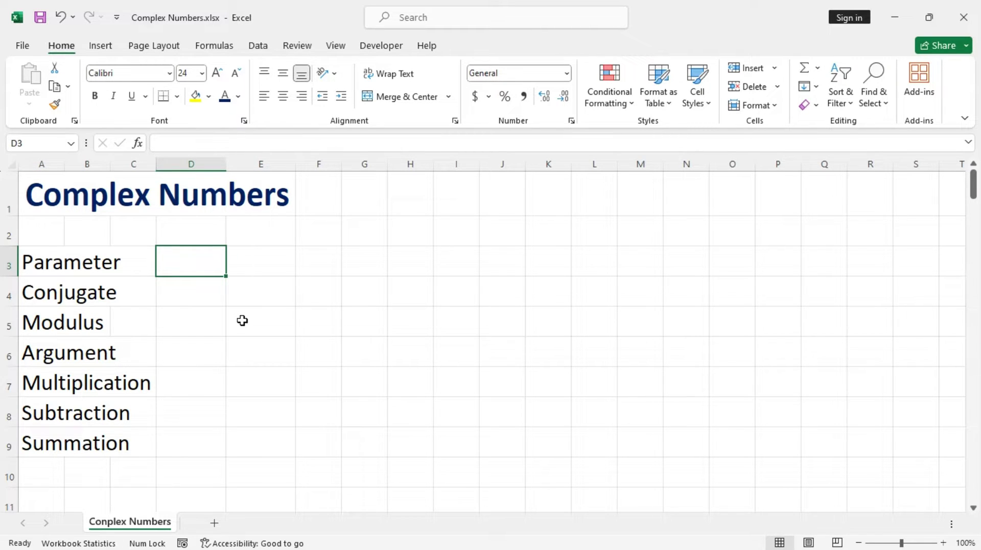
pyautogui.write('=')
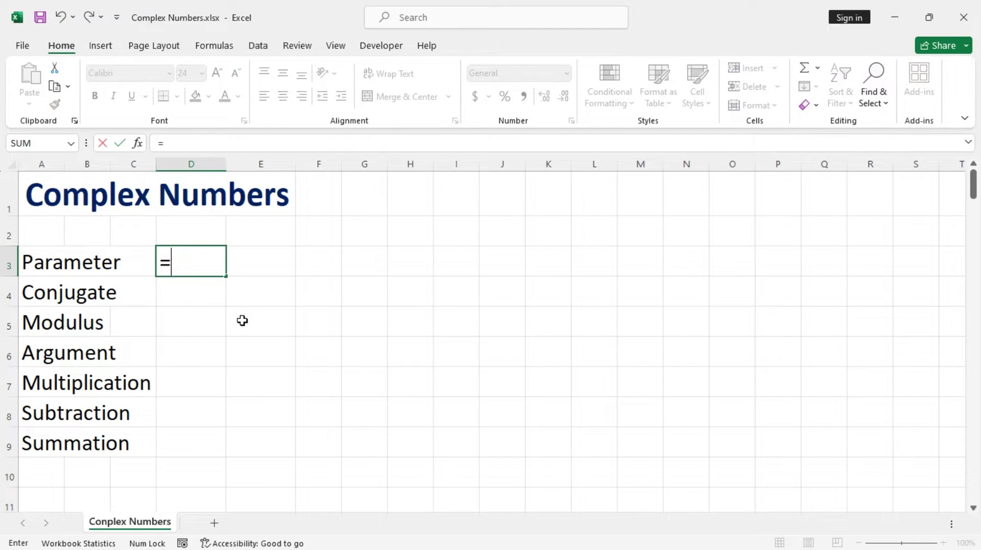
pyautogui.write('"')
pyautogui.write('3+')
pyautogui.write('4')
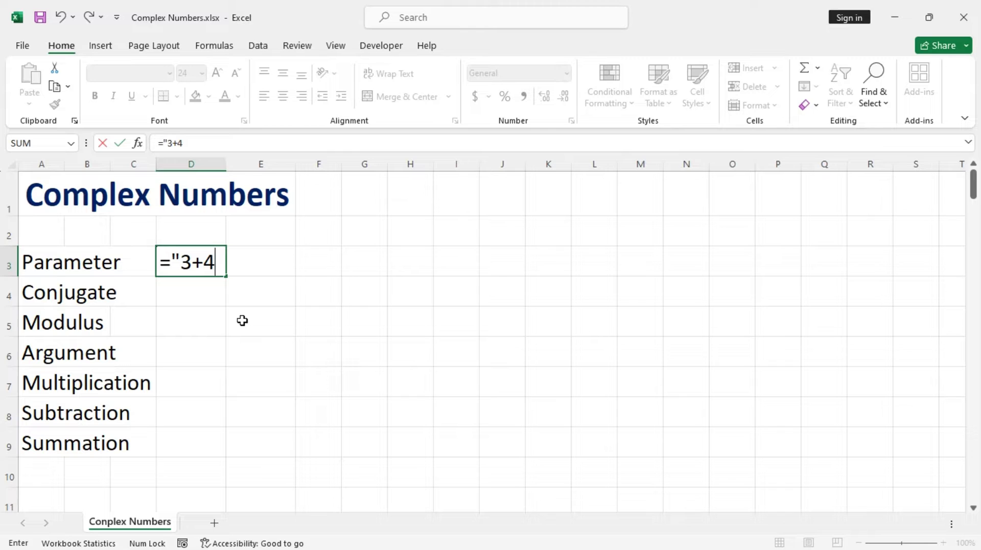
pyautogui.write('i')
pyautogui.write('"')
pyautogui.hotkey('ctrl', 'Return')
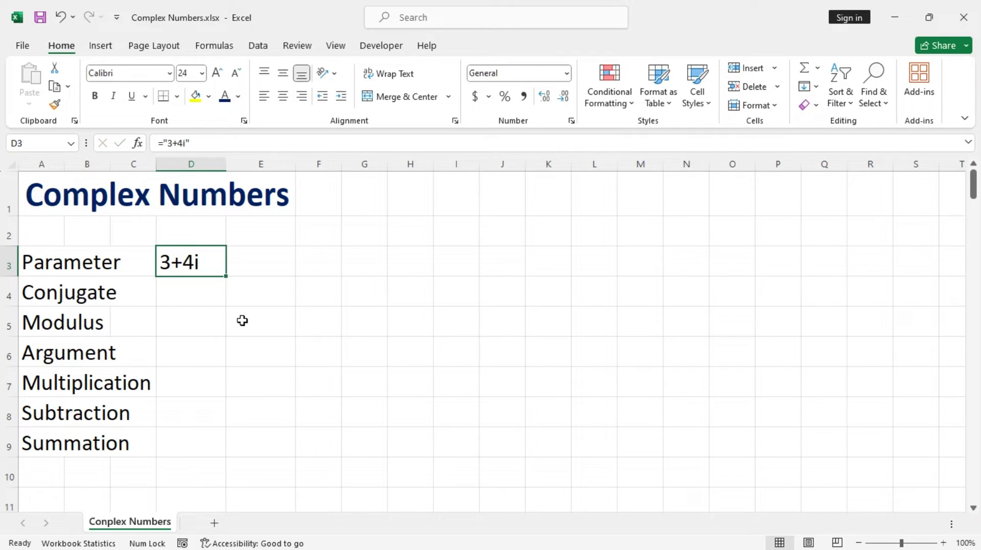
# - Enter the text formula ="-12-5j" in E3 as the second complex number
pyautogui.click(253, 264)
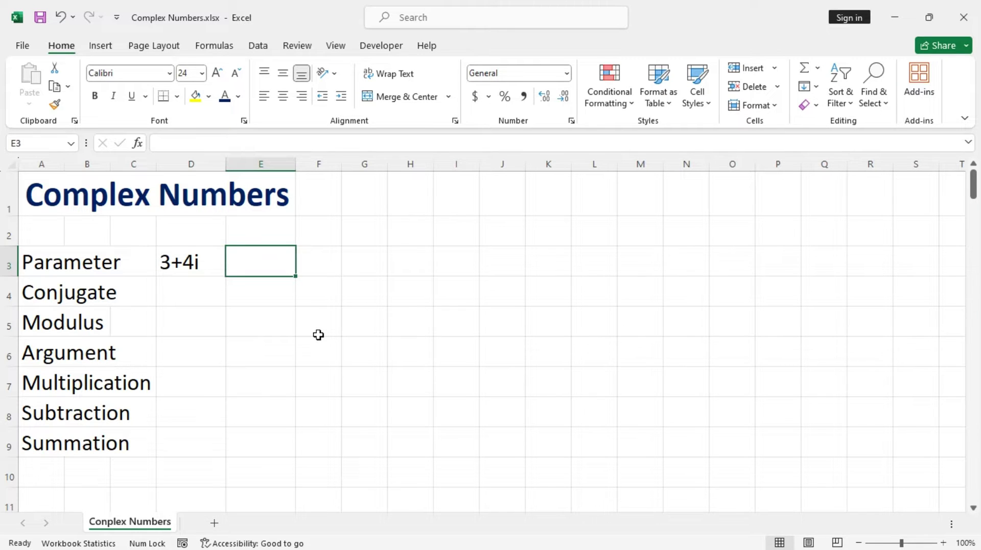
pyautogui.write('-')
pyautogui.press('BackSpace')
pyautogui.write('=')
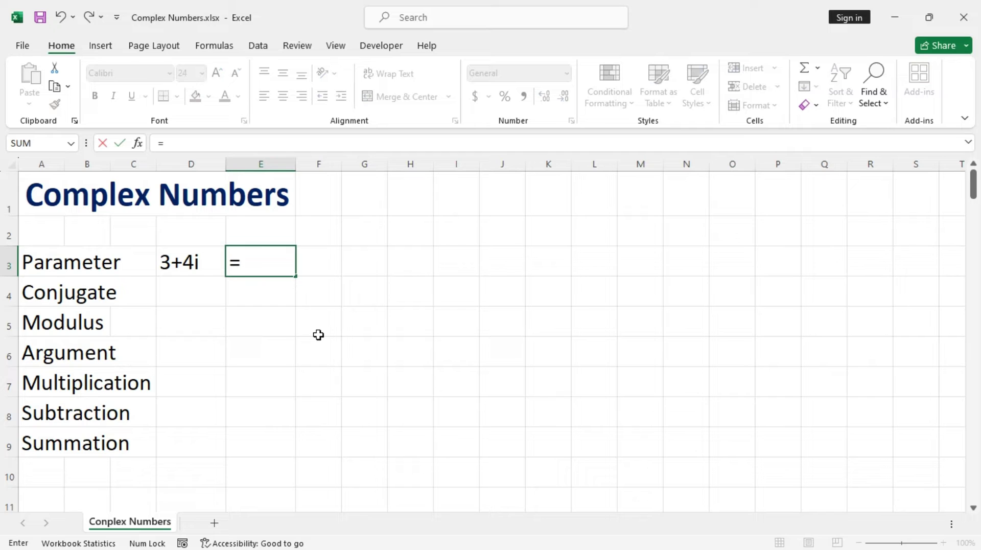
pyautogui.write('"')
pyautogui.write('-12-')
pyautogui.write('5')
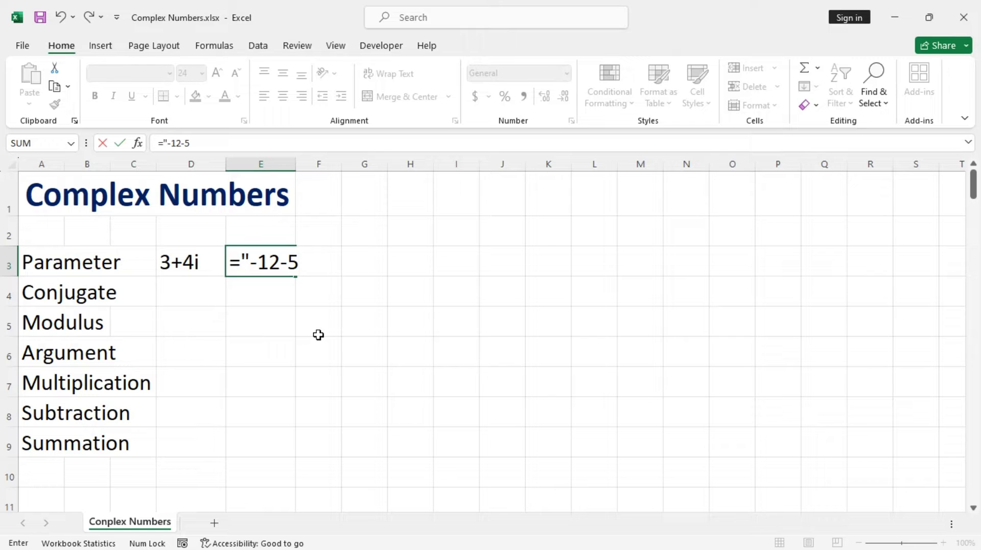
pyautogui.write('j')
pyautogui.write('"')
pyautogui.hotkey('ctrl', 'Return')
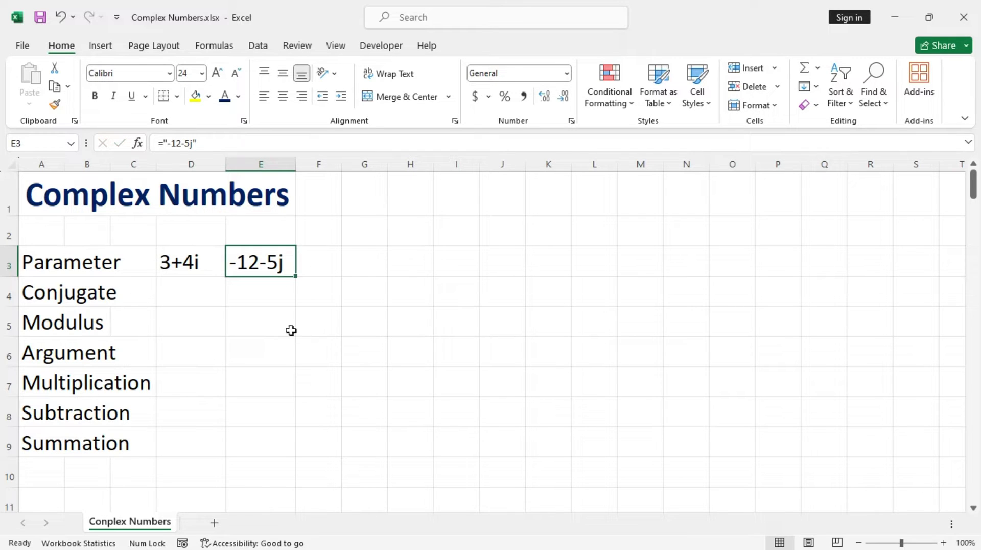
# - Enter =IMCONJUGATE("3+4i") in D4 so the Conjugate row shows 3-4i
pyautogui.click(210, 294)
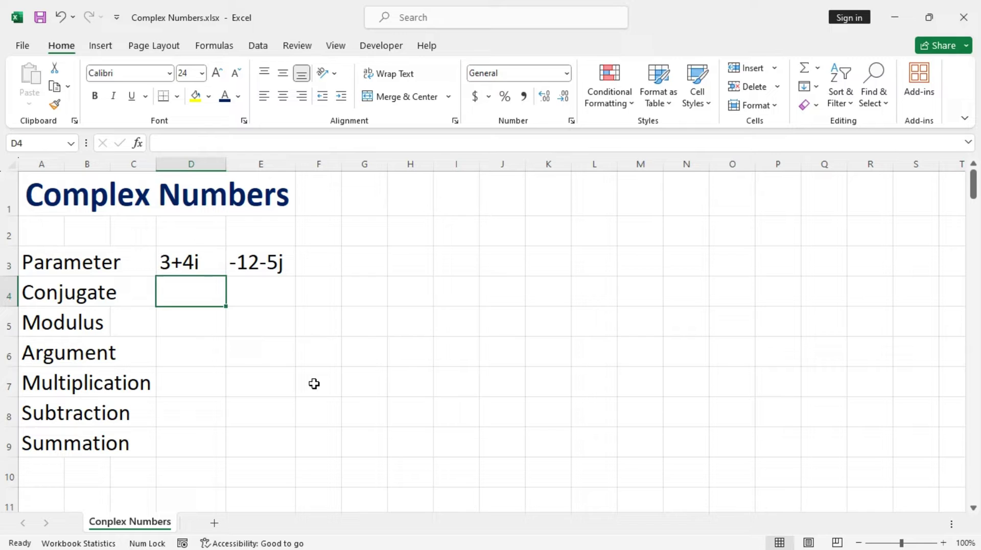
pyautogui.write('=im')
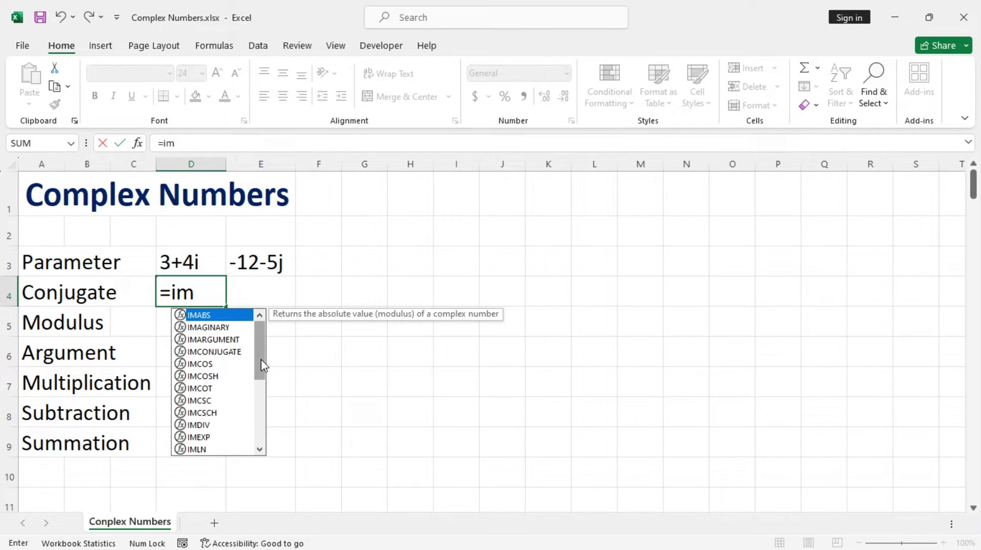
pyautogui.moveTo(262, 370)
pyautogui.mouseDown()
pyautogui.moveTo(261, 436)
pyautogui.moveTo(268, 346)
pyautogui.mouseUp()
pyautogui.press('Down')
pyautogui.press('Down')
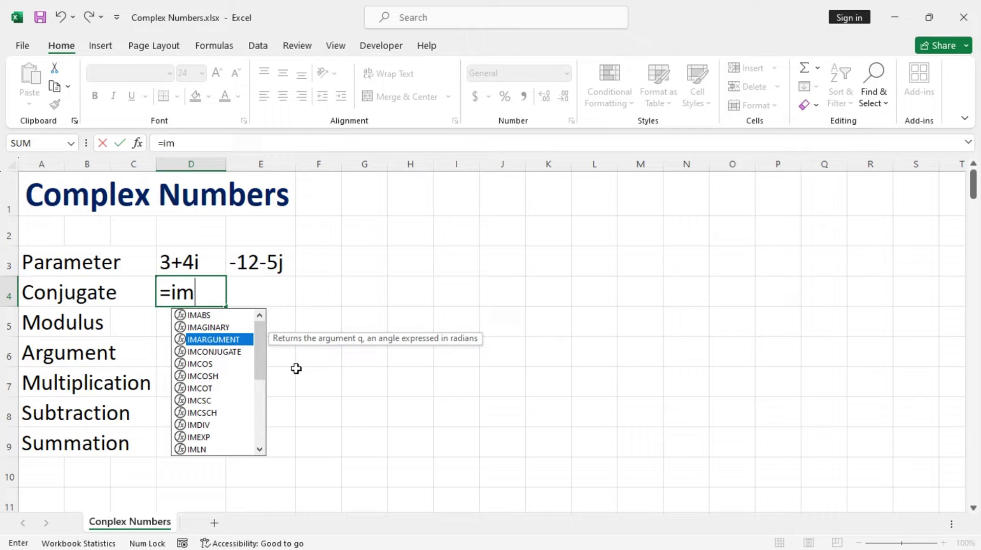
pyautogui.press('Down')
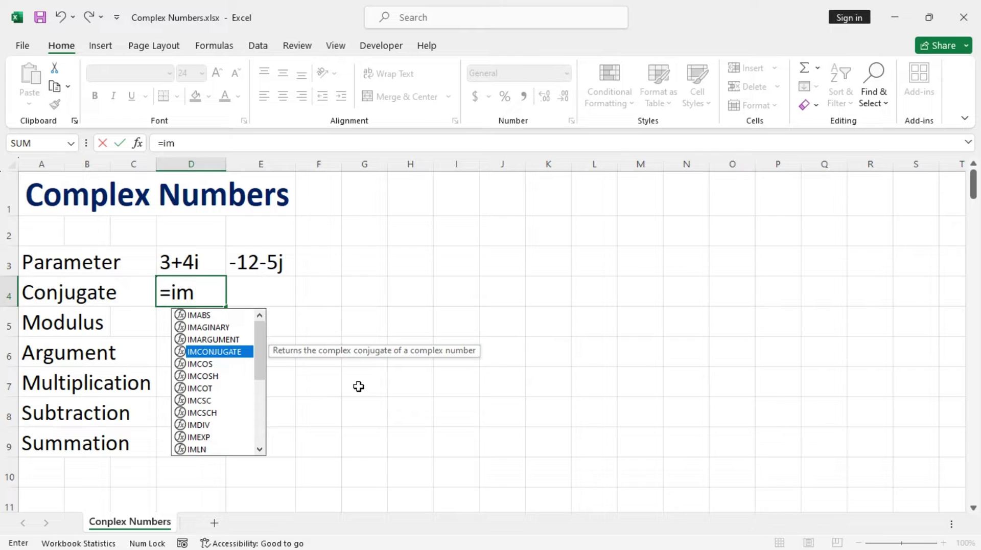
pyautogui.press('Tab')
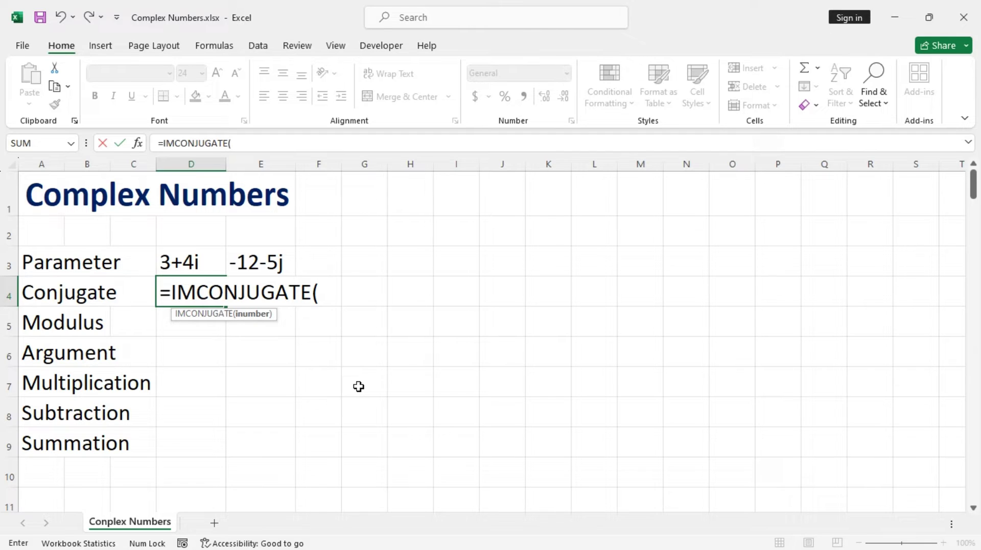
pyautogui.write('"')
pyautogui.write('3+4')
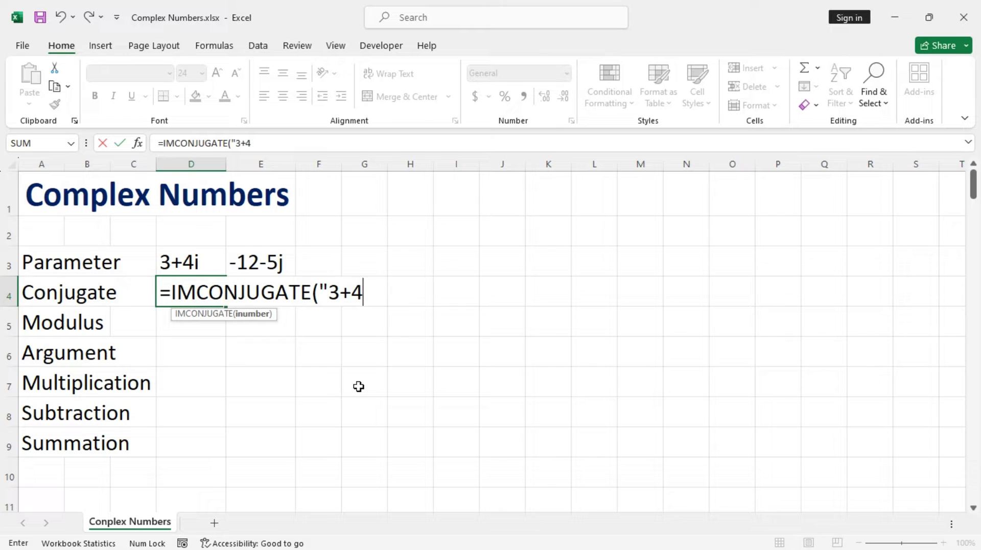
pyautogui.write('i"')
pyautogui.write(')')
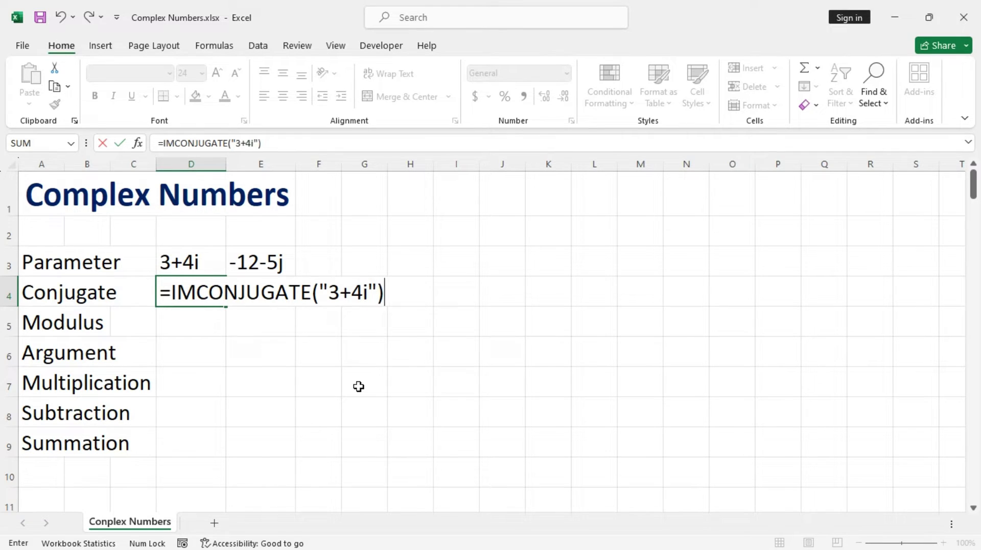
pyautogui.hotkey('ctrl', 'Return')
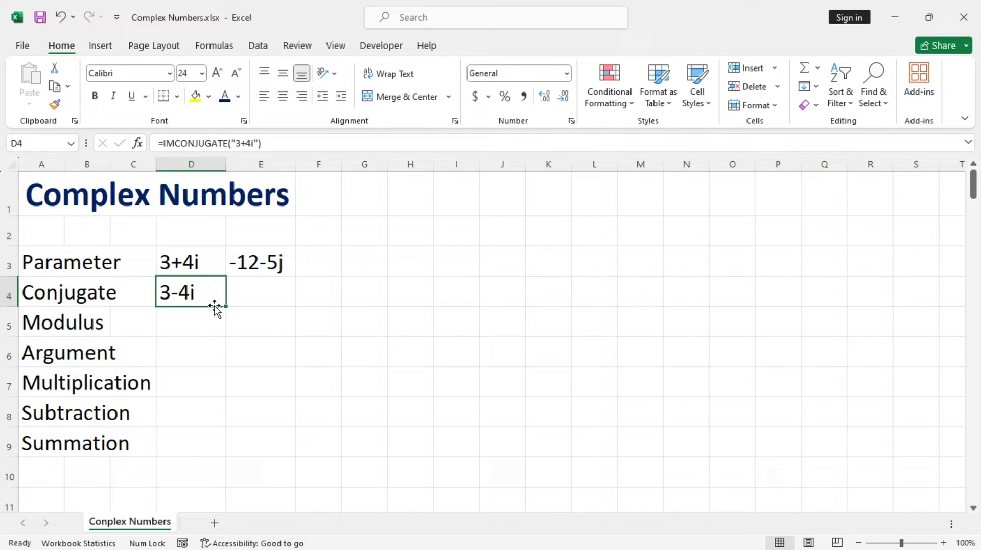
# - Change the D4 conjugate formula to reference D3, then fill it to E4 (-12+5j)
pyautogui.doubleClick(208, 292)
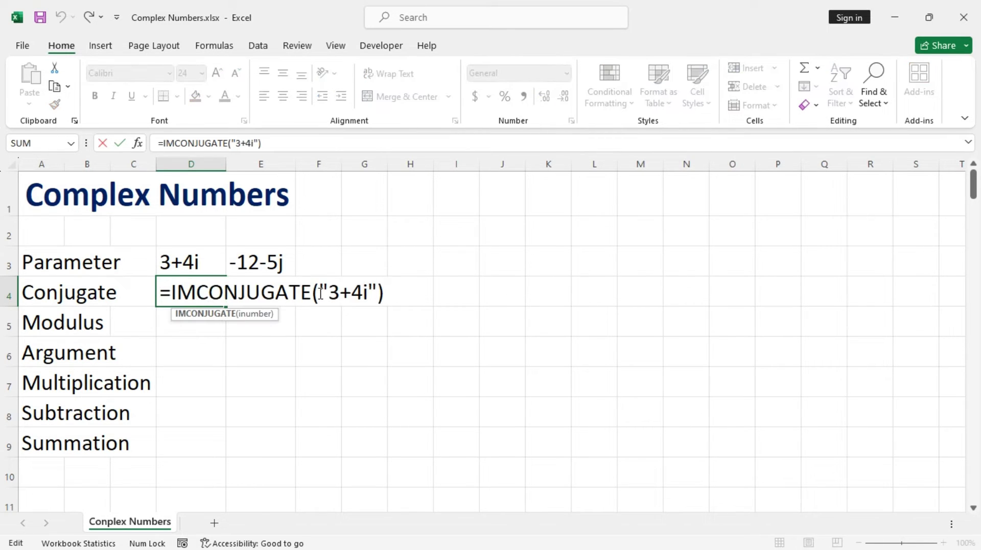
pyautogui.moveTo(319, 290); pyautogui.dragTo(376, 294)
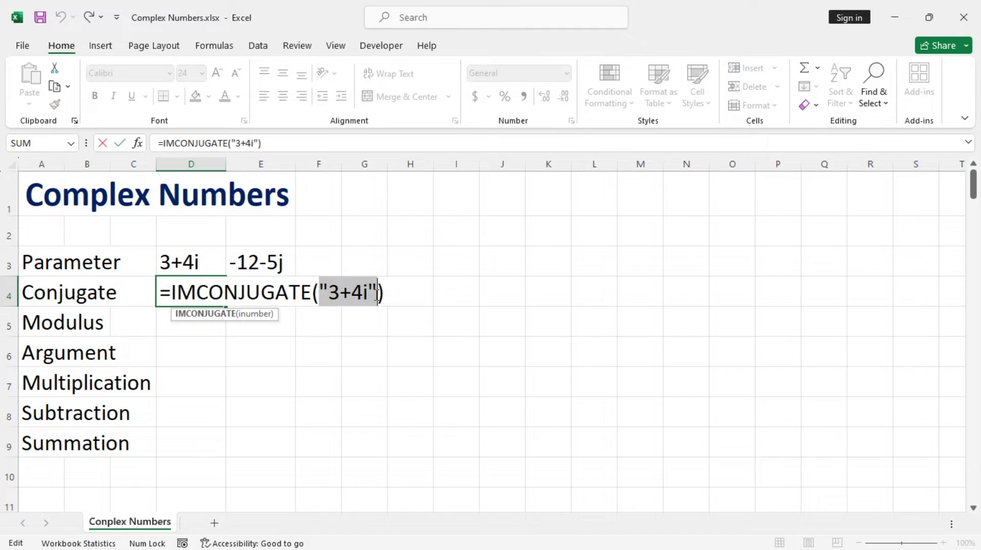
pyautogui.click(196, 263)
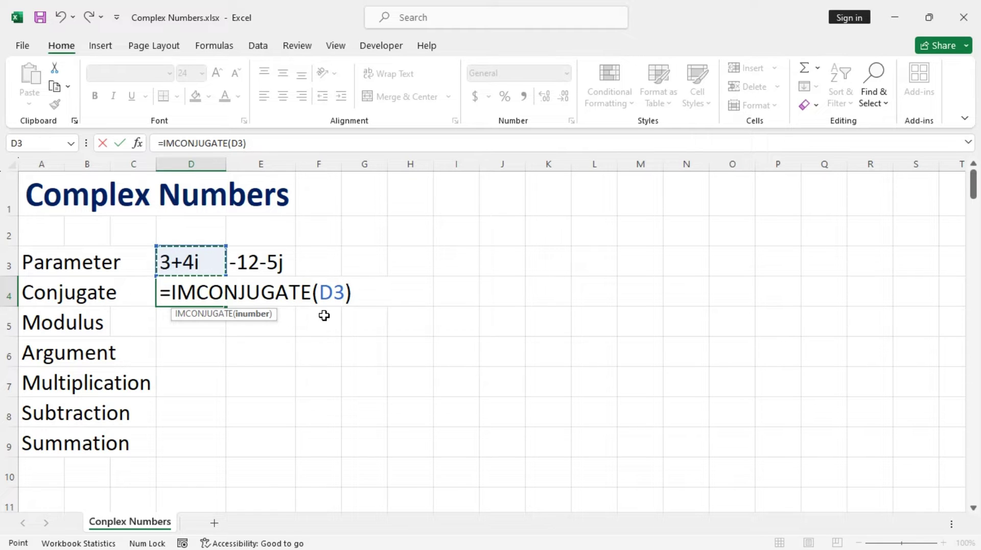
pyautogui.hotkey('ctrl', 'Return')
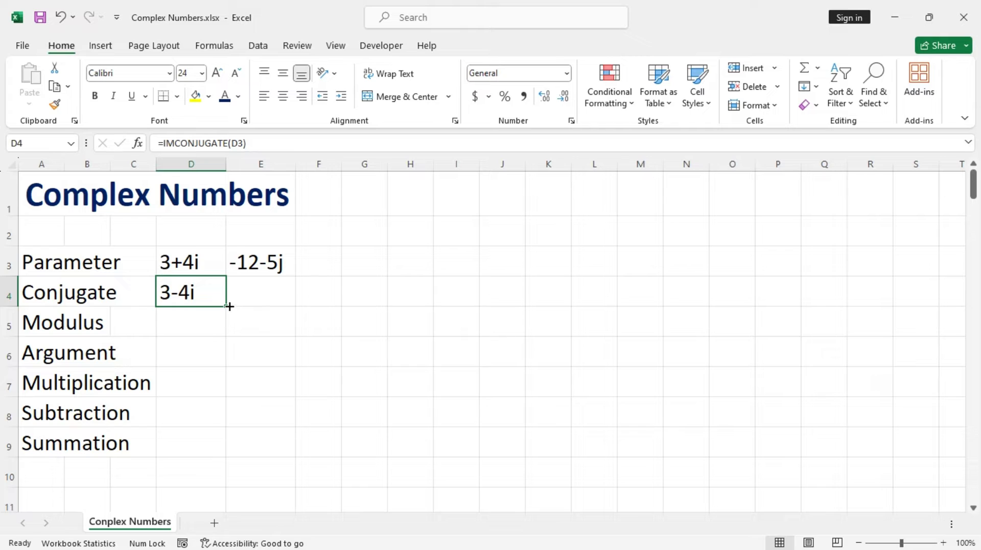
pyautogui.moveTo(228, 306); pyautogui.dragTo(284, 306)
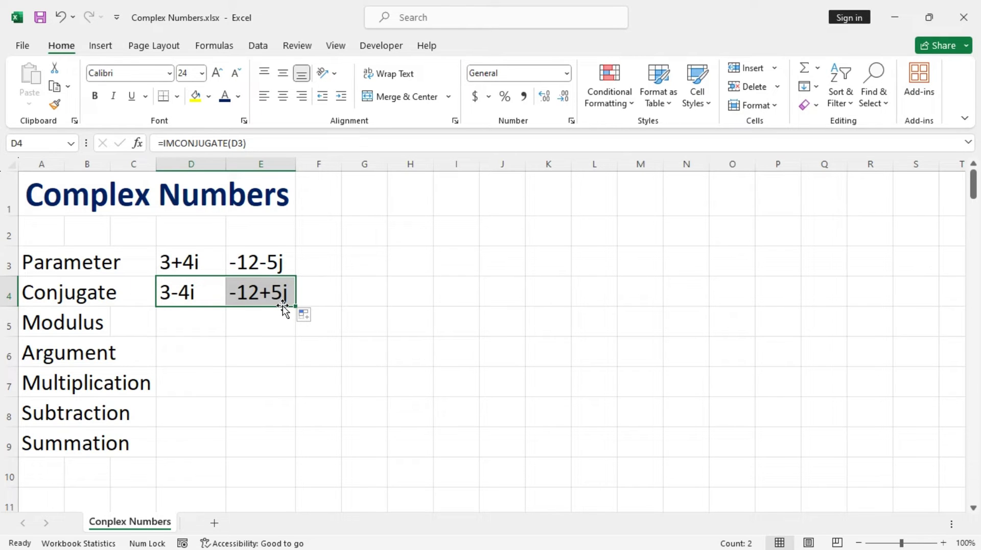
# - Enter =IMABS(D3) in D5 and fill it to E5, giving moduli 5 and 13
pyautogui.click(200, 323)
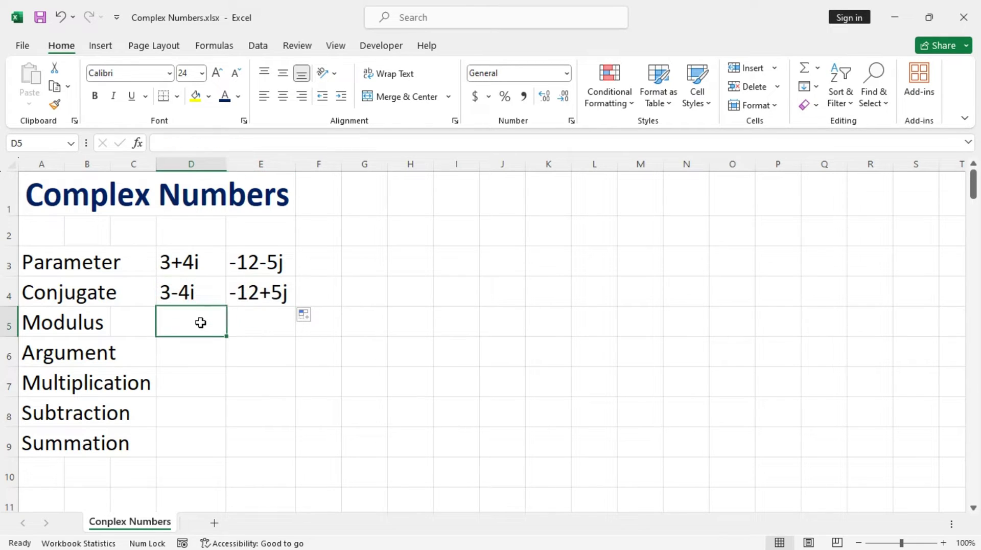
pyautogui.write('=')
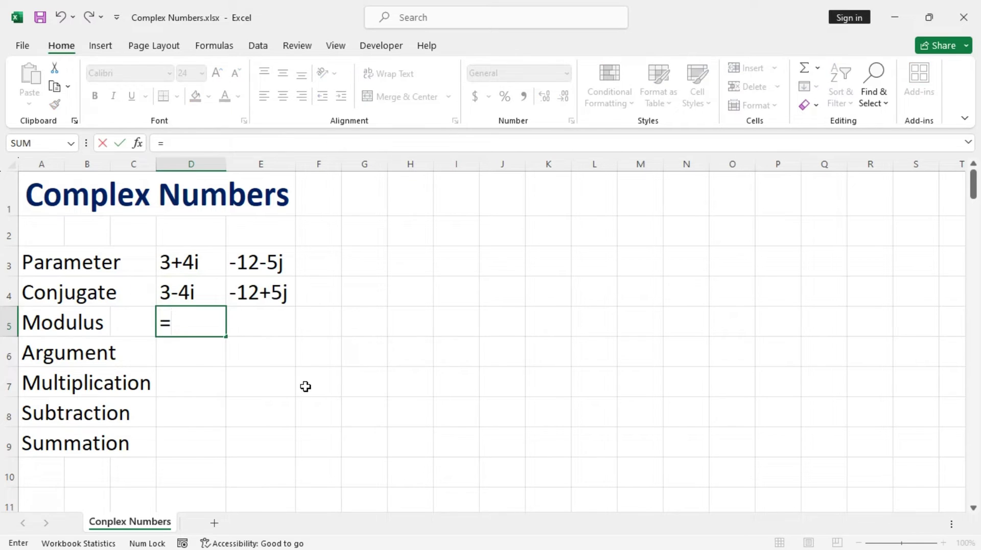
pyautogui.write('im')
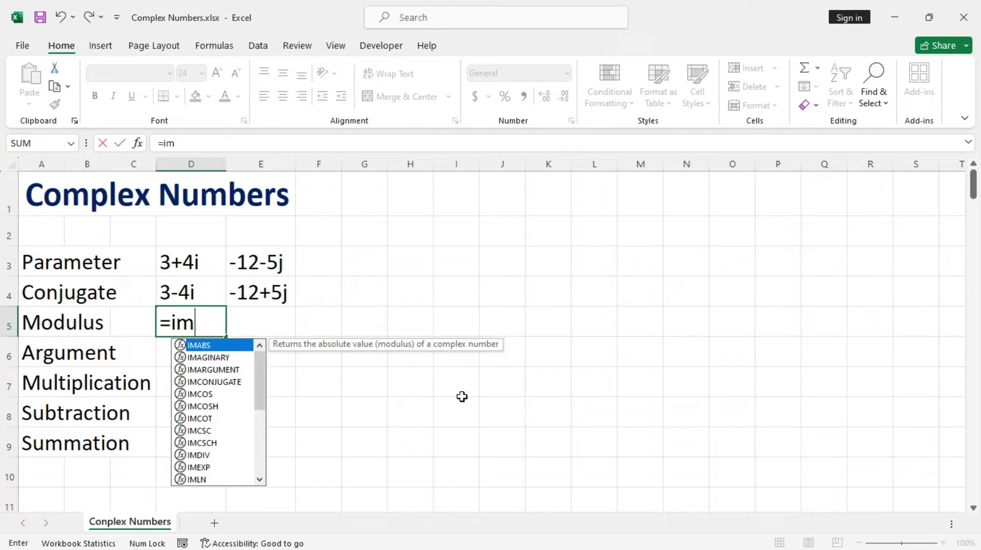
pyautogui.press('Tab')
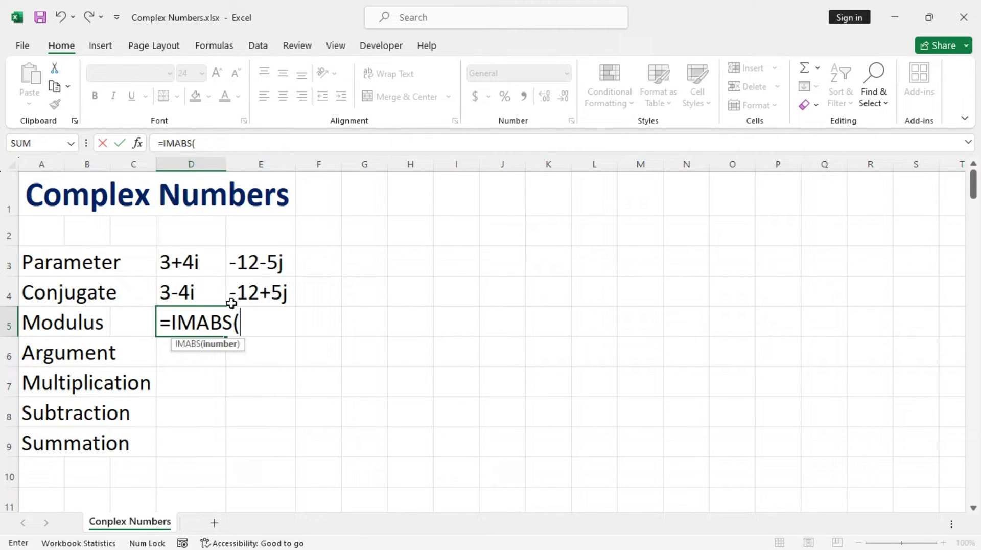
pyautogui.click(214, 260)
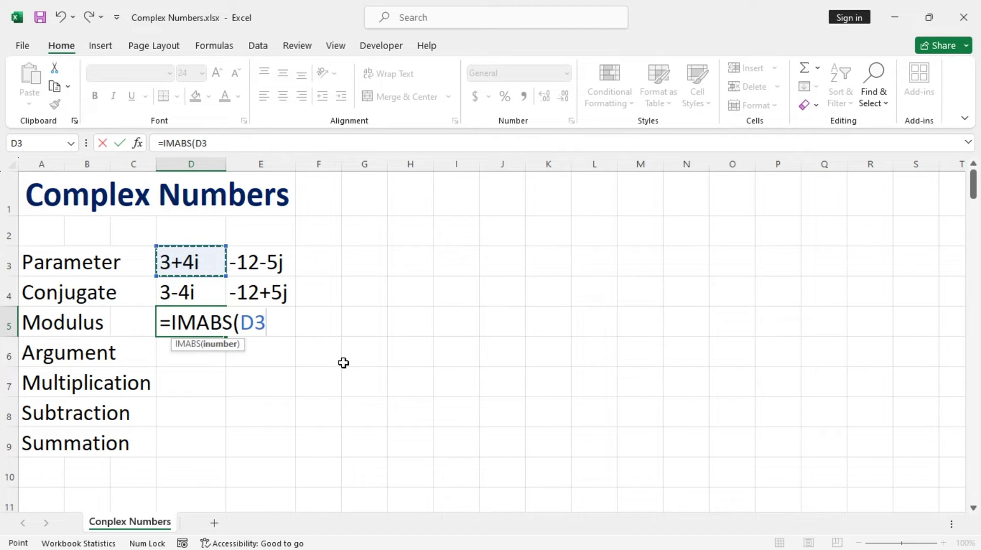
pyautogui.hotkey('ctrl', 'Return')
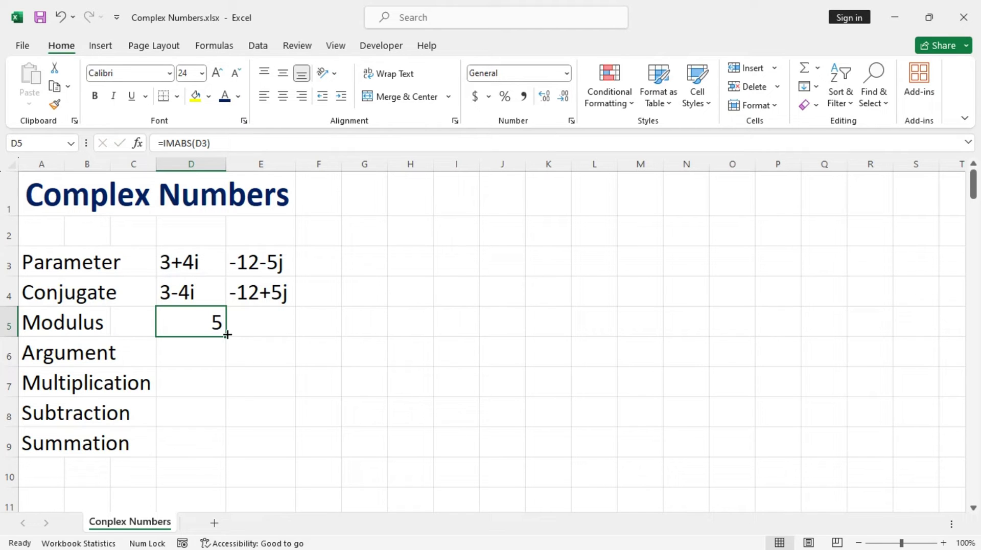
pyautogui.moveTo(227, 335); pyautogui.dragTo(286, 340)
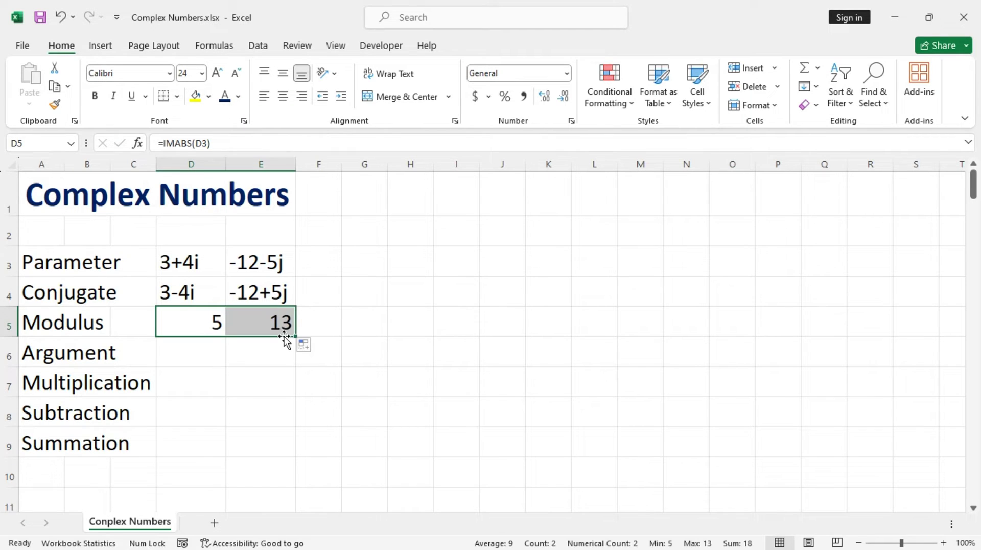
# - Enter =IMARGUMENT(D3) in D6 and fill it to E6, giving 0.927 and -2.75
pyautogui.click(198, 352)
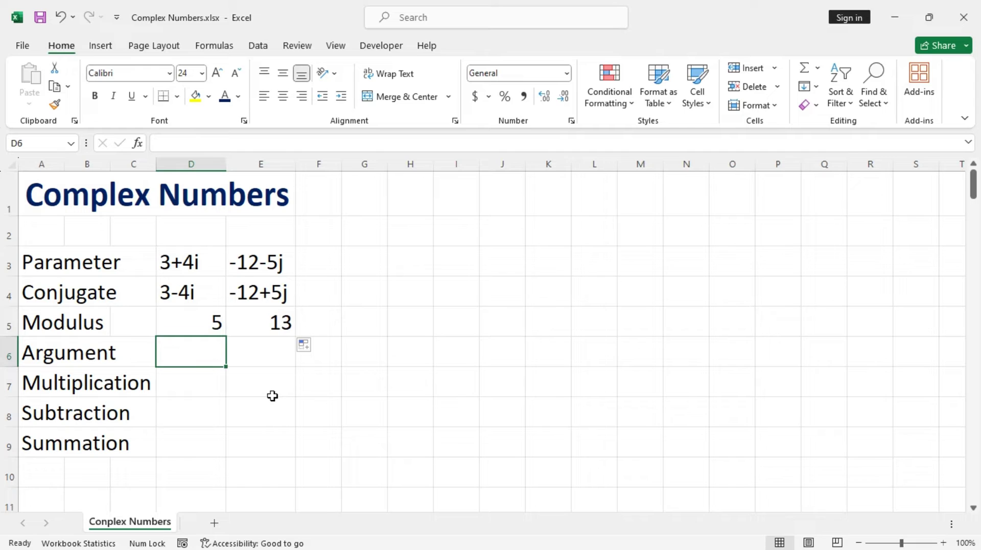
pyautogui.write('=im')
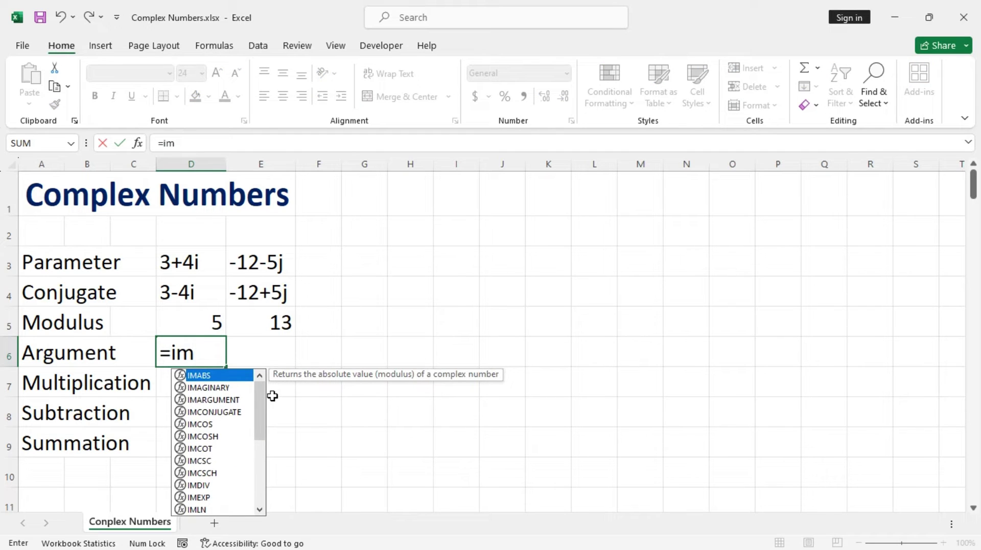
pyautogui.press('Down')
pyautogui.press('Down')
pyautogui.press('Tab')
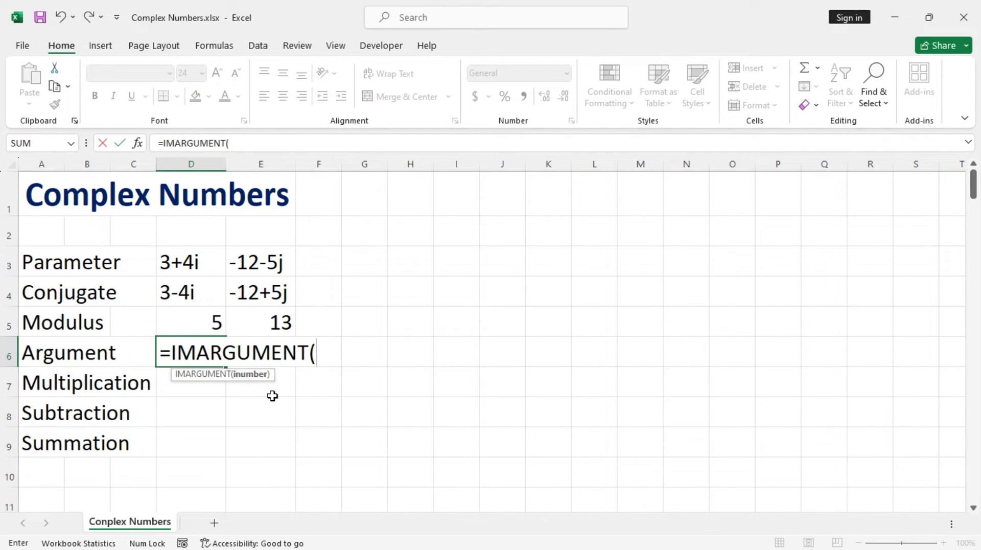
pyautogui.click(193, 264)
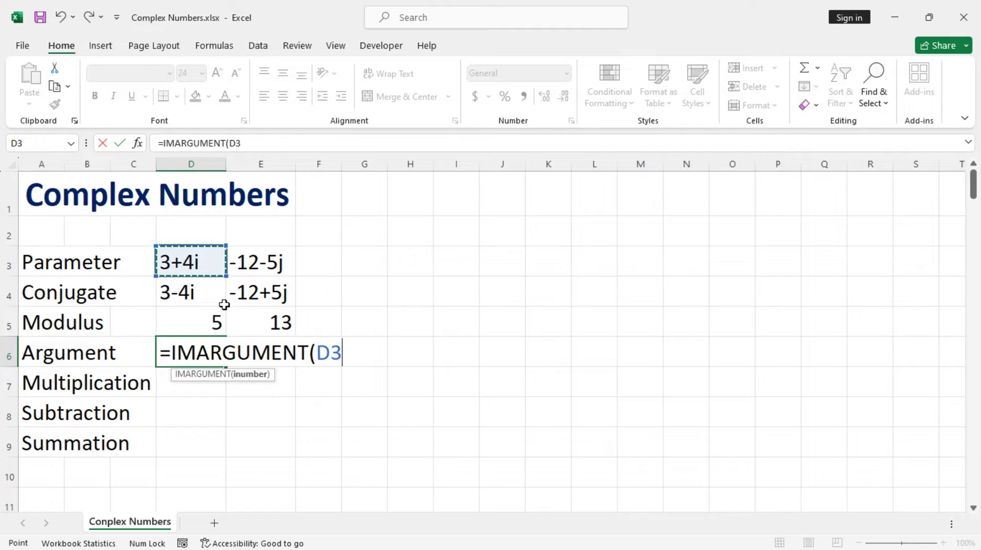
pyautogui.hotkey('ctrl', 'Return')
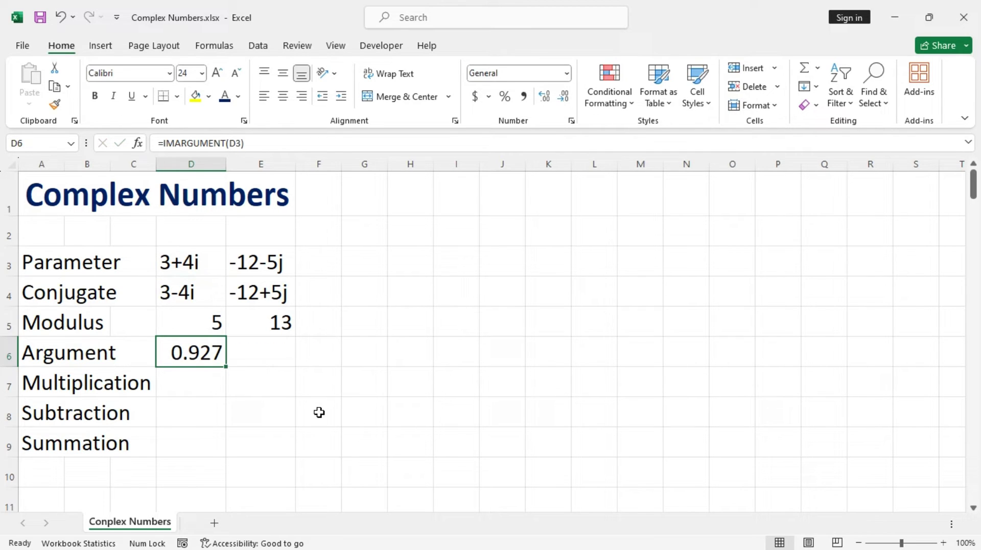
pyautogui.moveTo(226, 367); pyautogui.dragTo(283, 369)
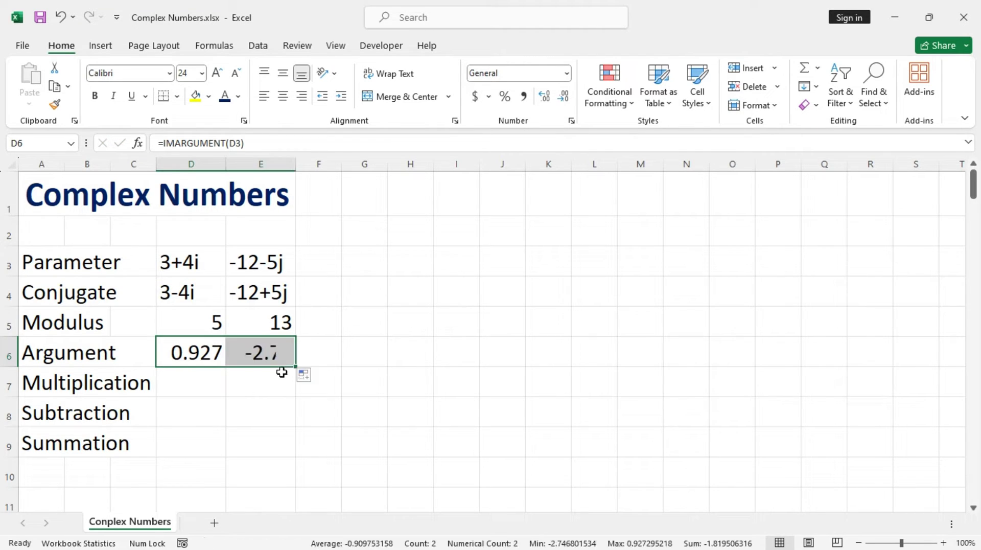
pyautogui.click(204, 388)
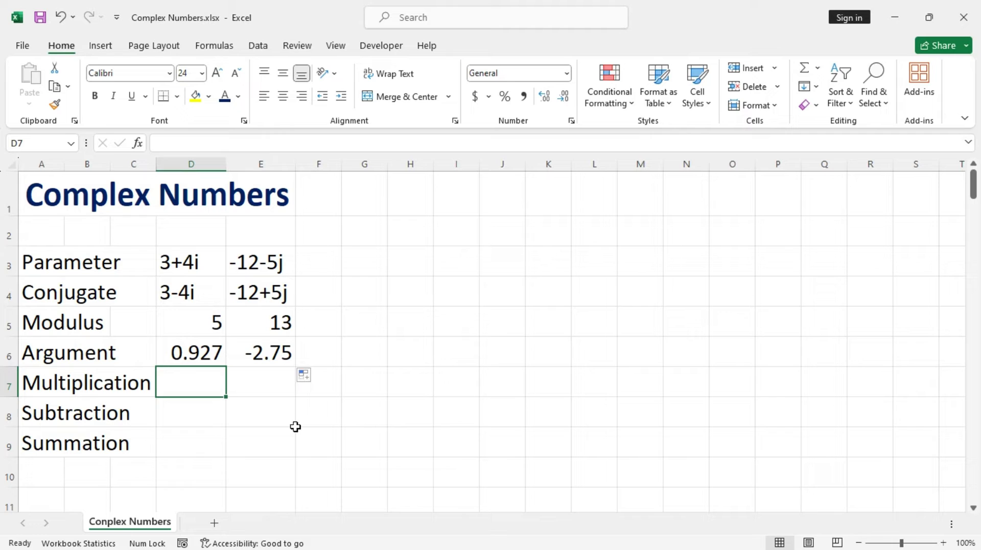
# - Enter =IMPRODUCT(D3:E3) in E7 for the product of both complex numbers
pyautogui.click(273, 382)
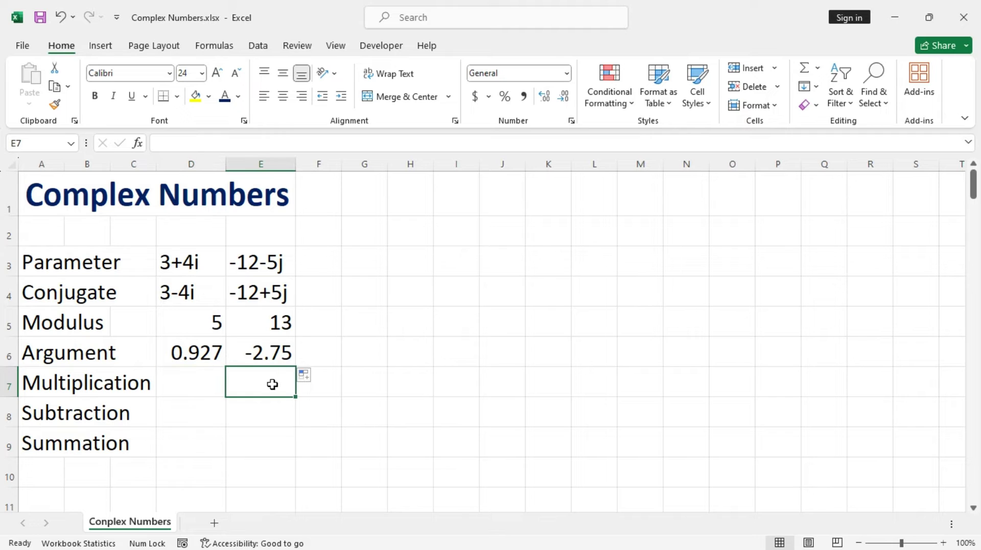
pyautogui.write('=')
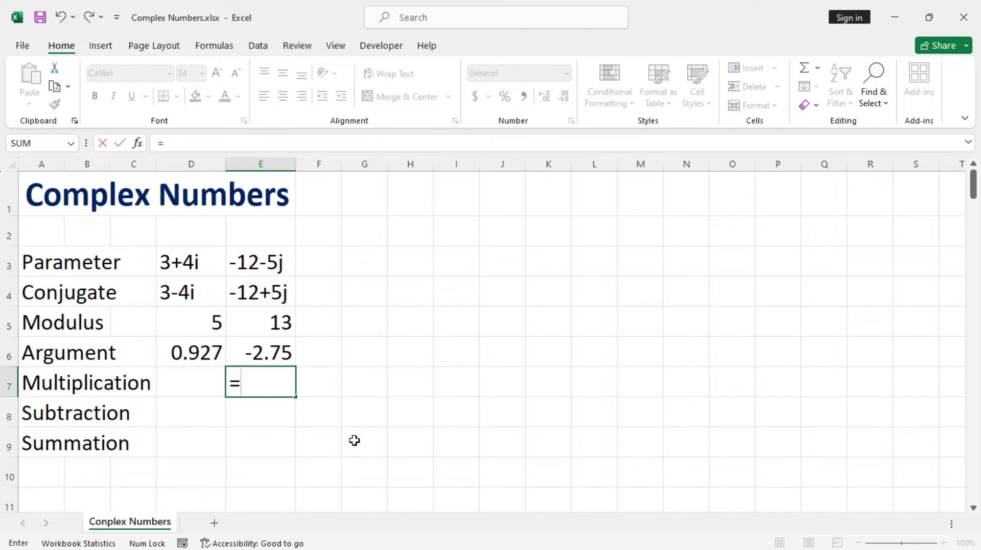
pyautogui.write('im')
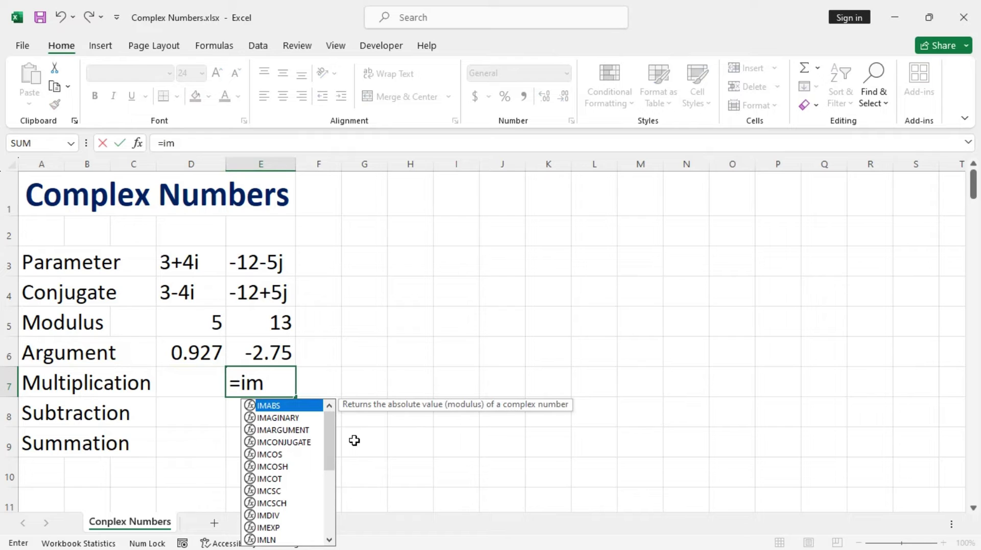
pyautogui.write('p')
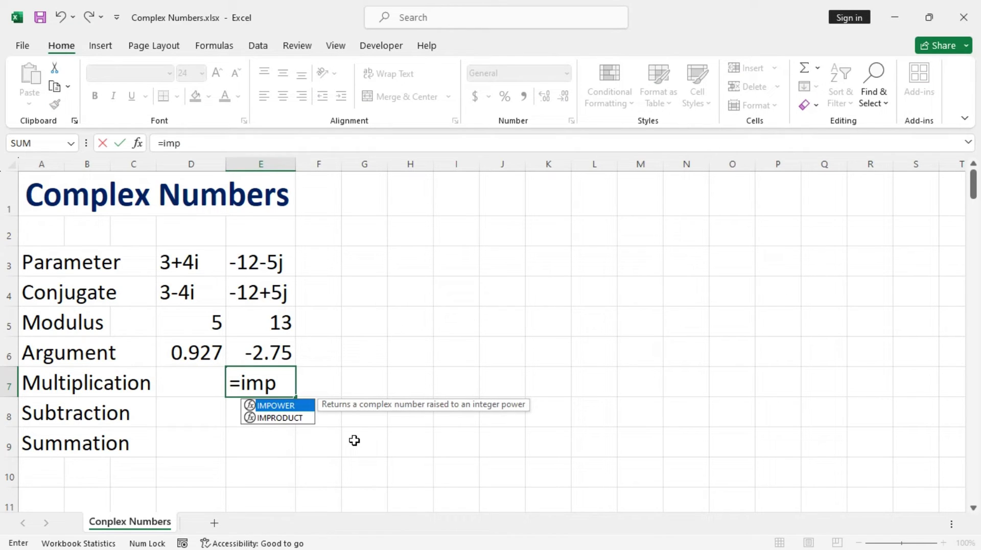
pyautogui.press('Down')
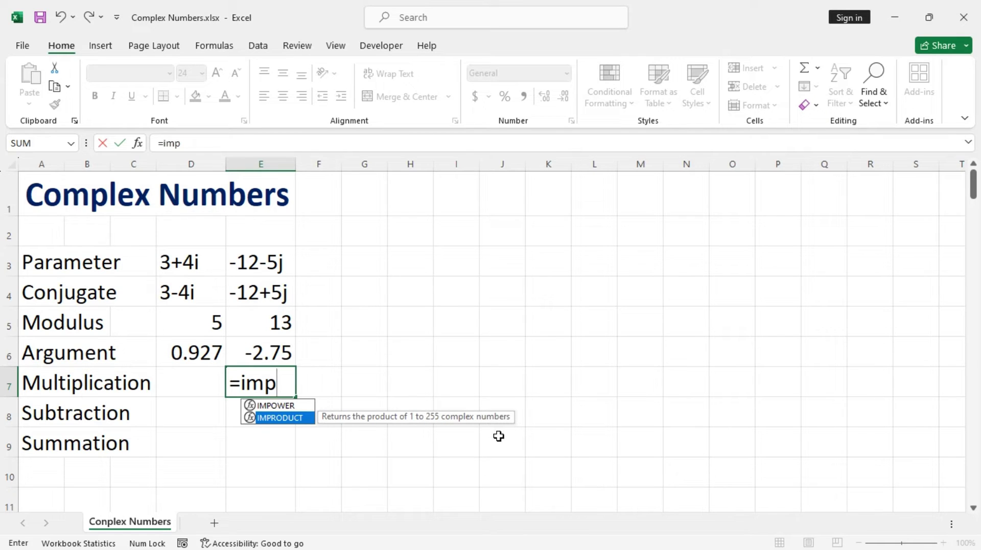
pyautogui.press('Tab')
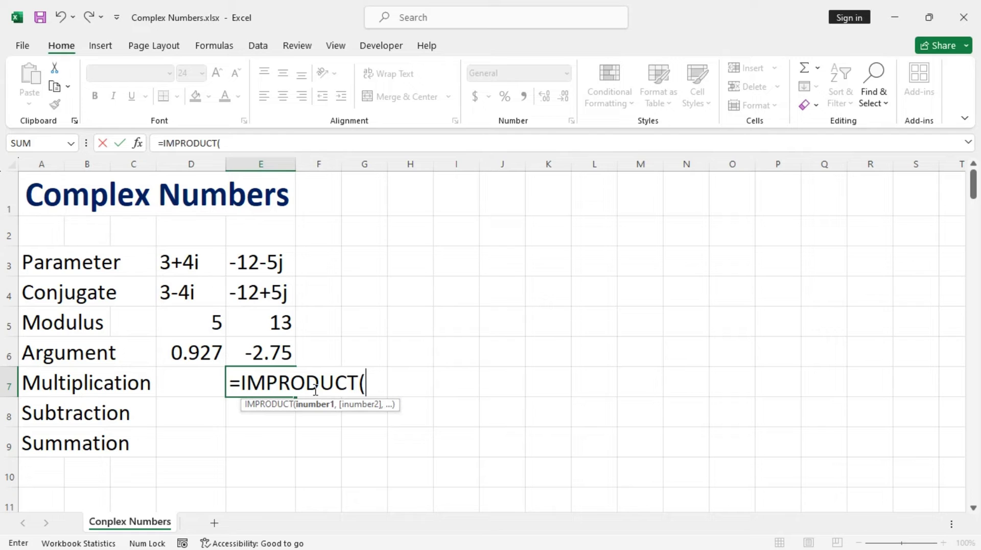
pyautogui.click(220, 265)
pyautogui.moveTo(220, 265); pyautogui.dragTo(257, 263)
pyautogui.click(257, 263)
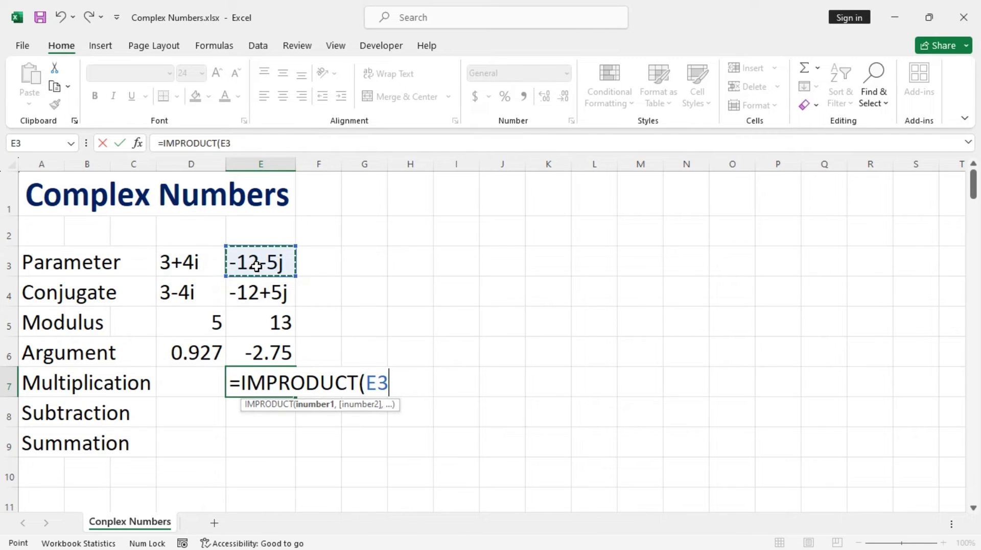
pyautogui.moveTo(193, 261); pyautogui.dragTo(240, 264)
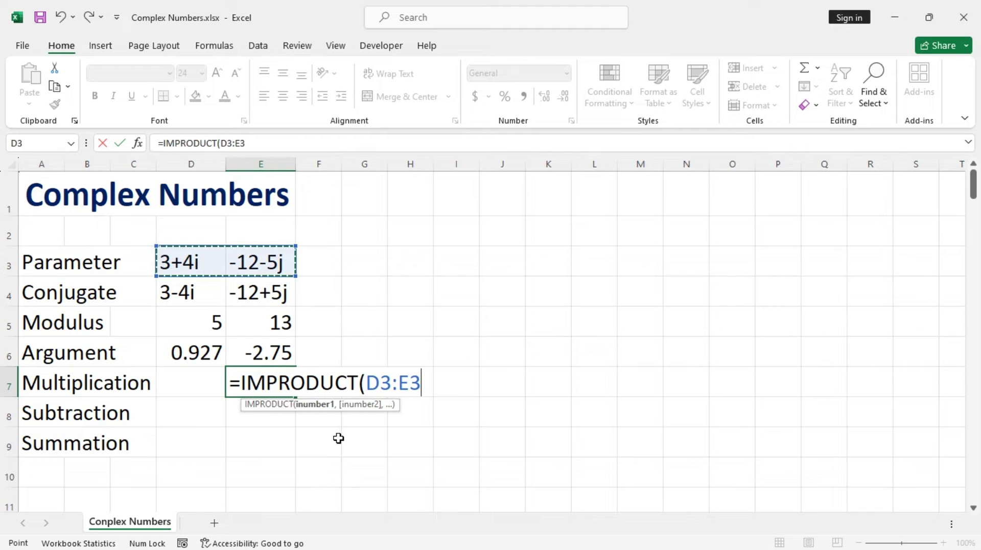
pyautogui.press('Return')
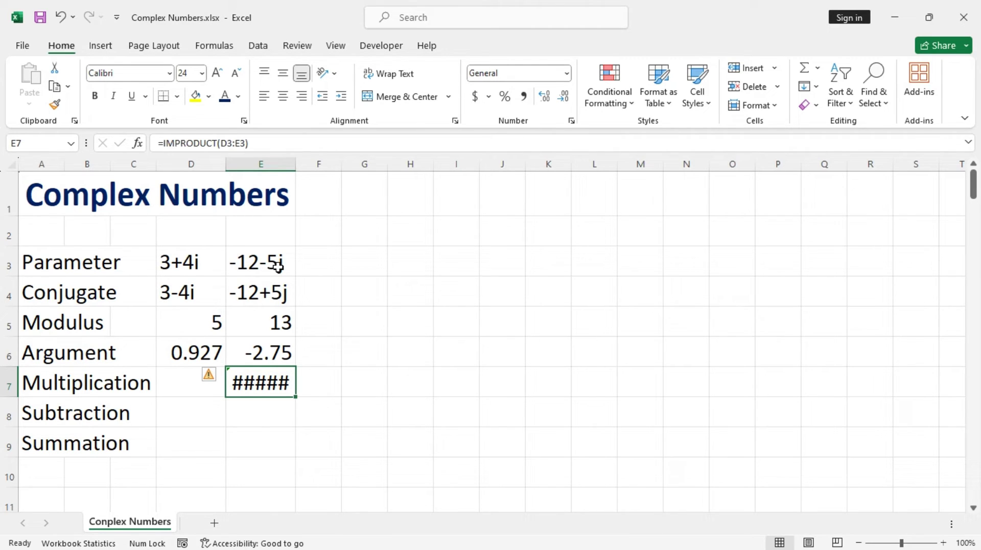
# - Change E3's suffix from j to i so it reads -12-5i
pyautogui.doubleClick(283, 263)
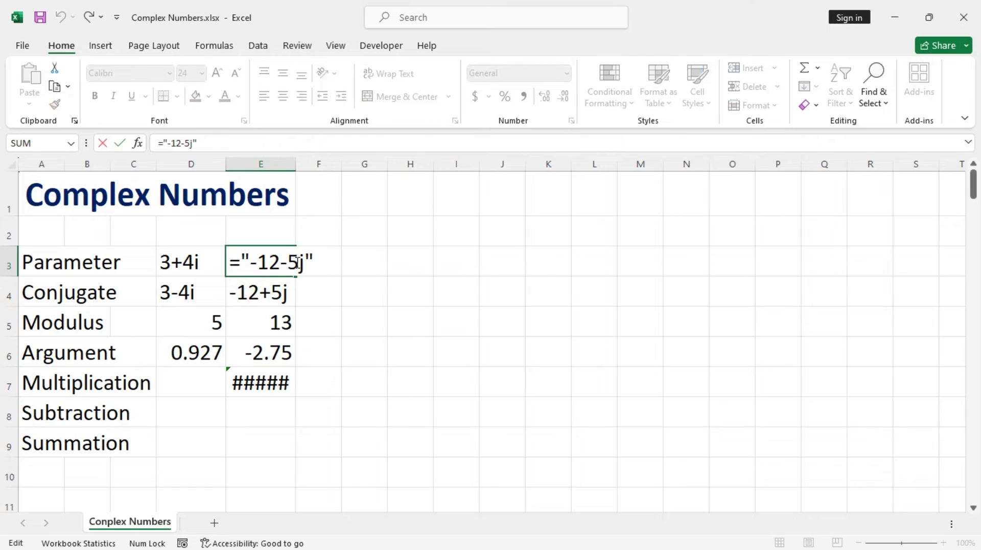
pyautogui.click(305, 264)
pyautogui.press('BackSpace')
pyautogui.write('i')
pyautogui.press('Return')
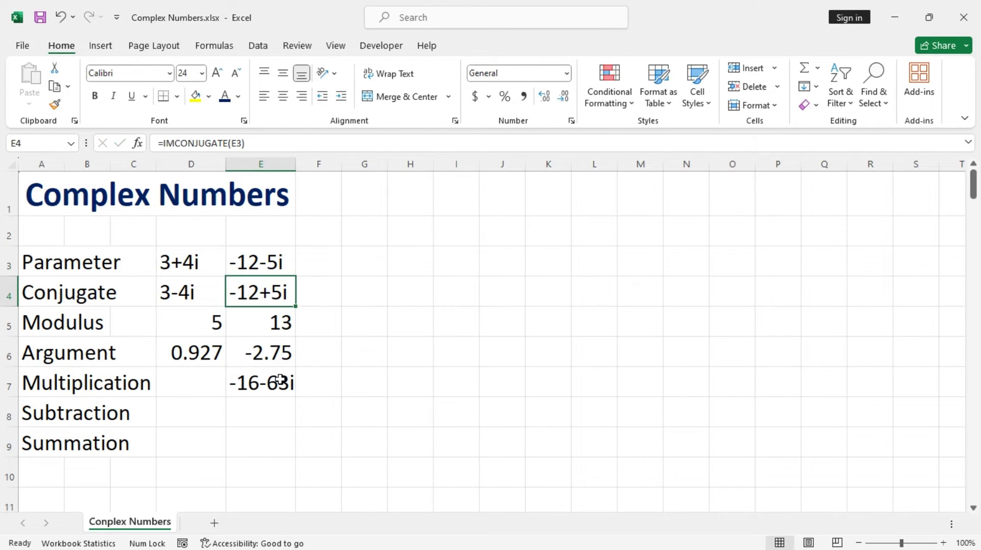
pyautogui.click(283, 380)
# - Enter =IMSUB(D3:E3) in E8, which raises a too-few-arguments warning
pyautogui.click(266, 422)
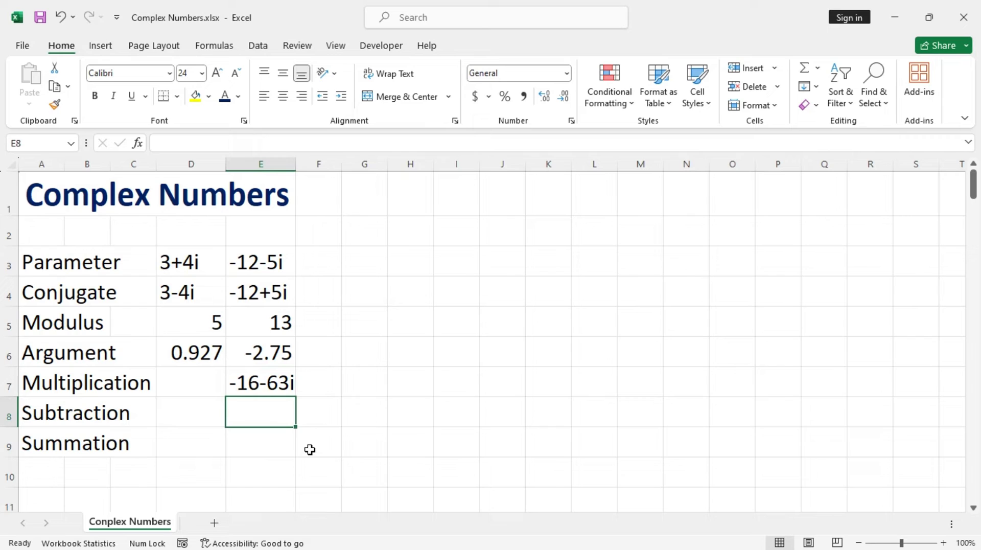
pyautogui.write('=im')
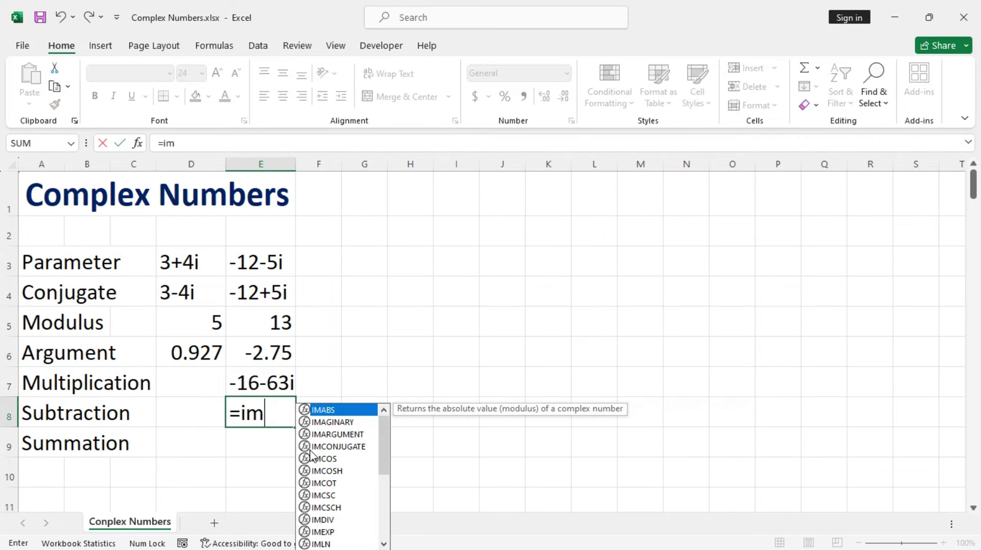
pyautogui.write('s')
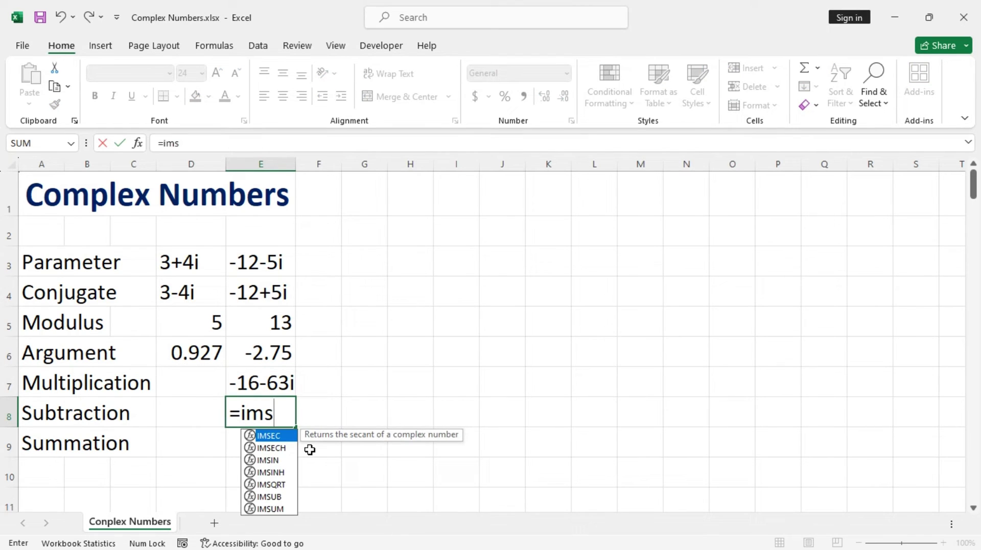
pyautogui.write('u')
pyautogui.press('Tab')
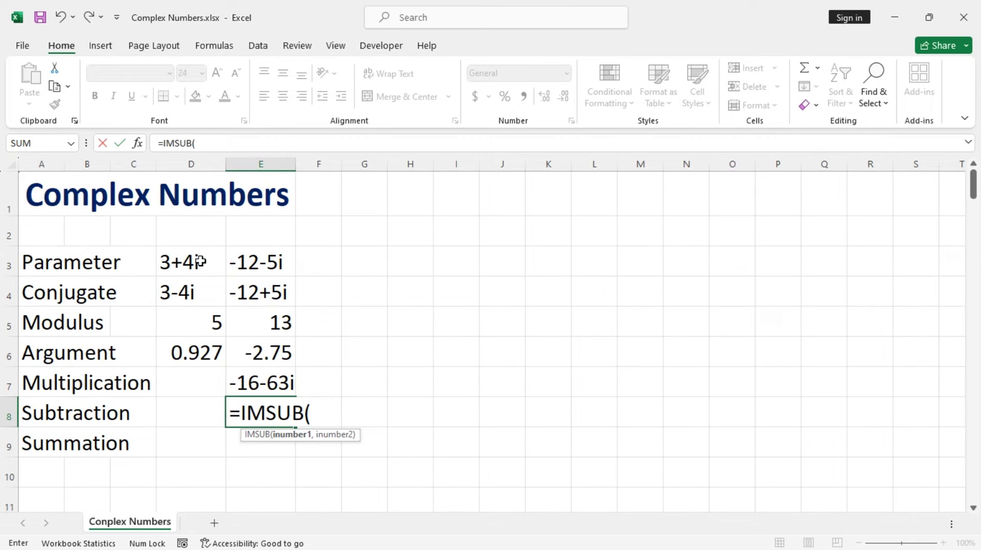
pyautogui.moveTo(205, 261); pyautogui.dragTo(272, 265)
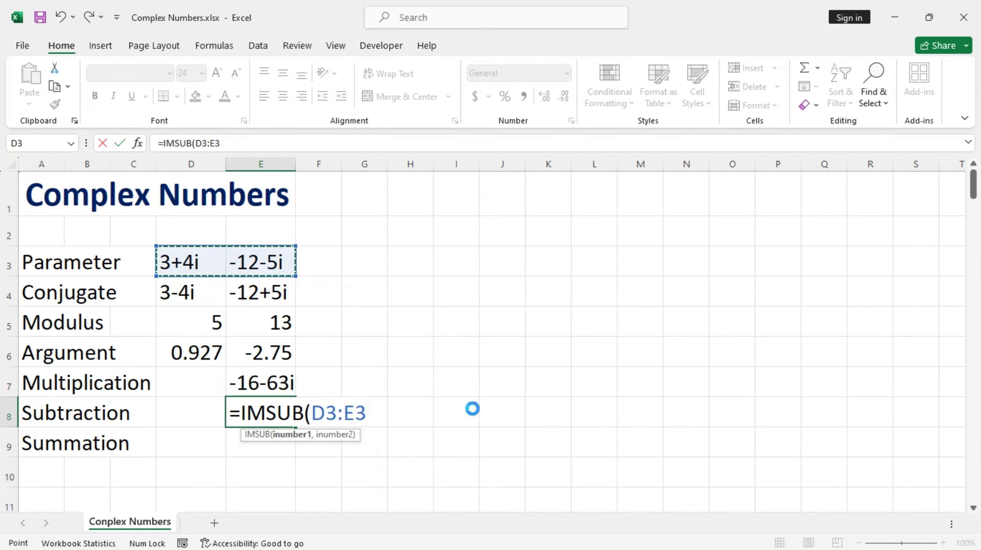
pyautogui.press('Return')
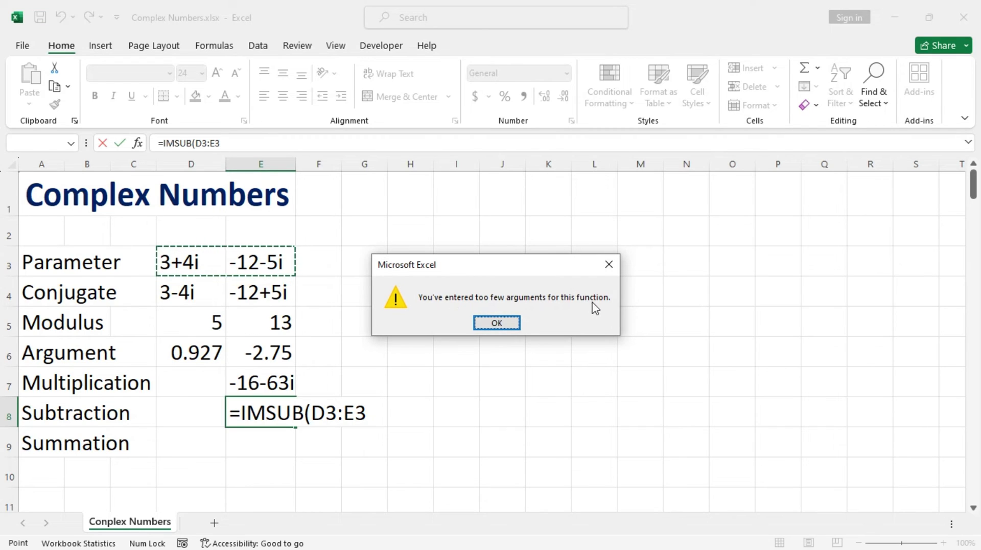
# - Dismiss the warning and correct the formula to =IMSUB(D3,E3), giving 15+9i
pyautogui.click(496, 322)
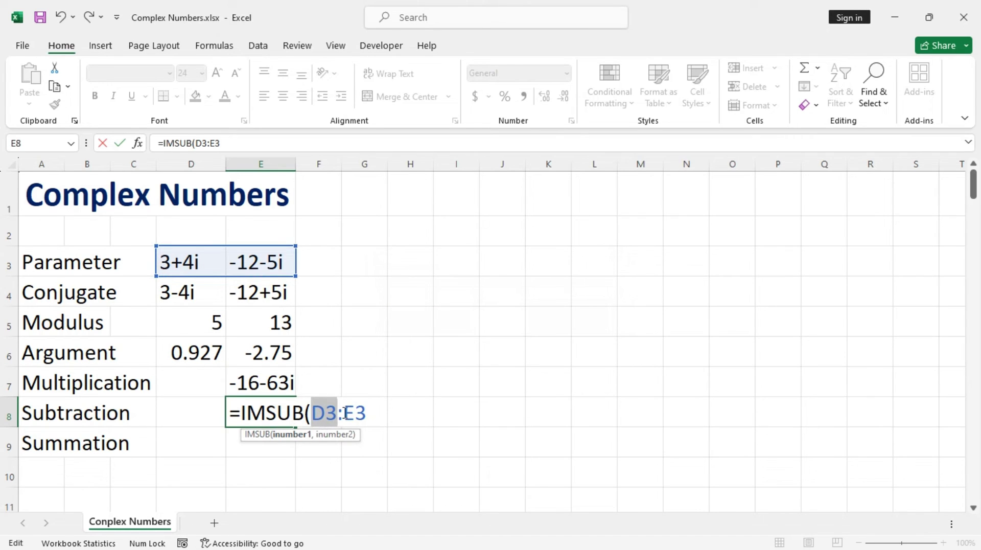
pyautogui.press('Right')
pyautogui.press('BackSpace')
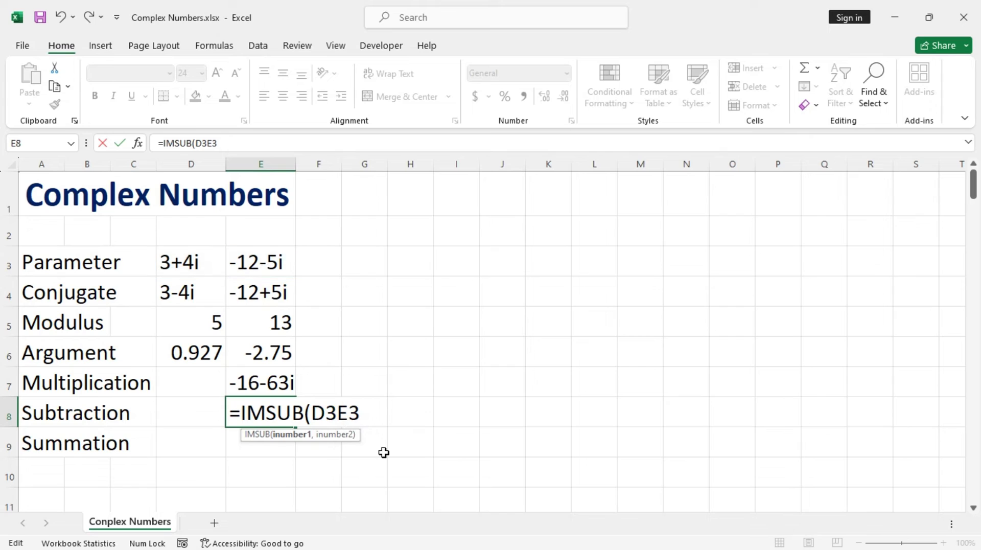
pyautogui.write(',')
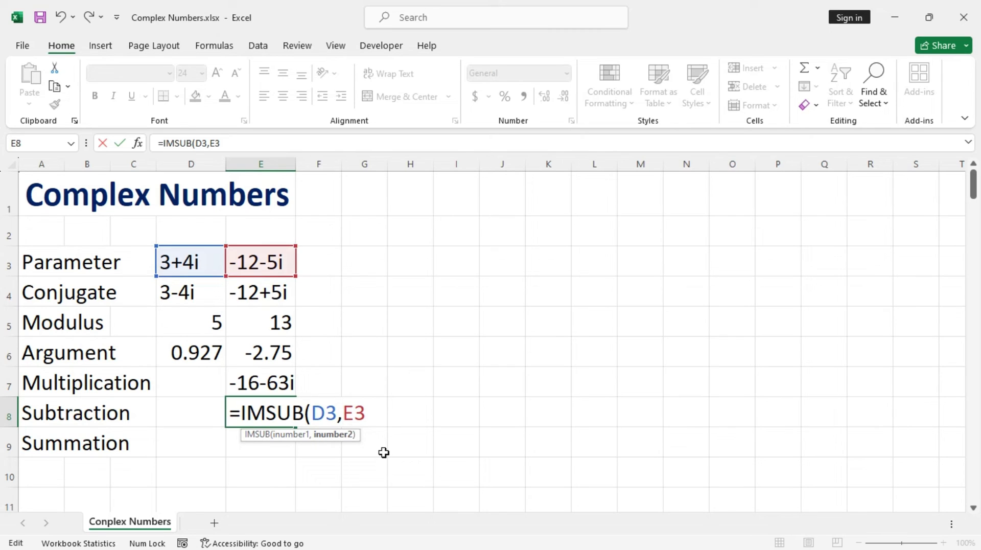
pyautogui.hotkey('shift', 'Return')
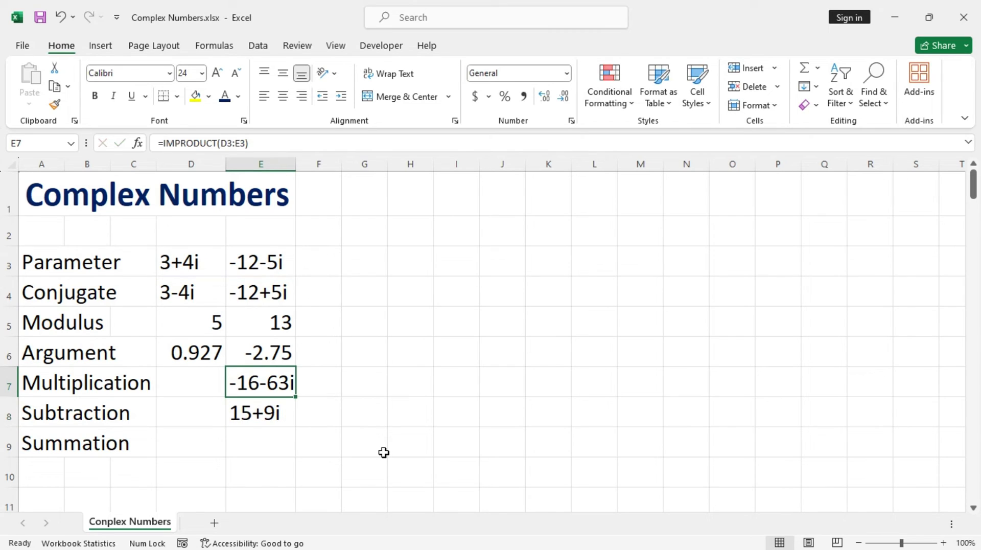
pyautogui.click(290, 414)
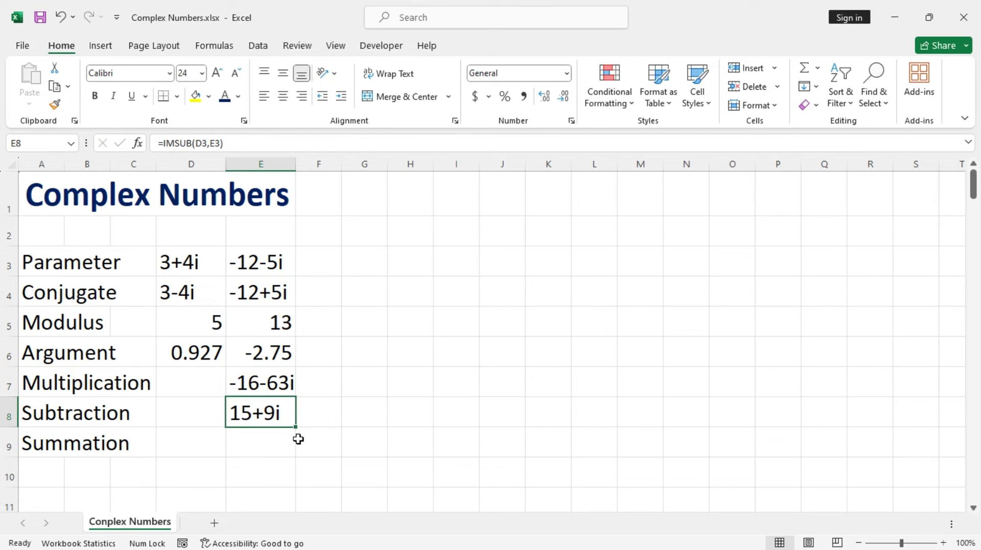
pyautogui.click(282, 440)
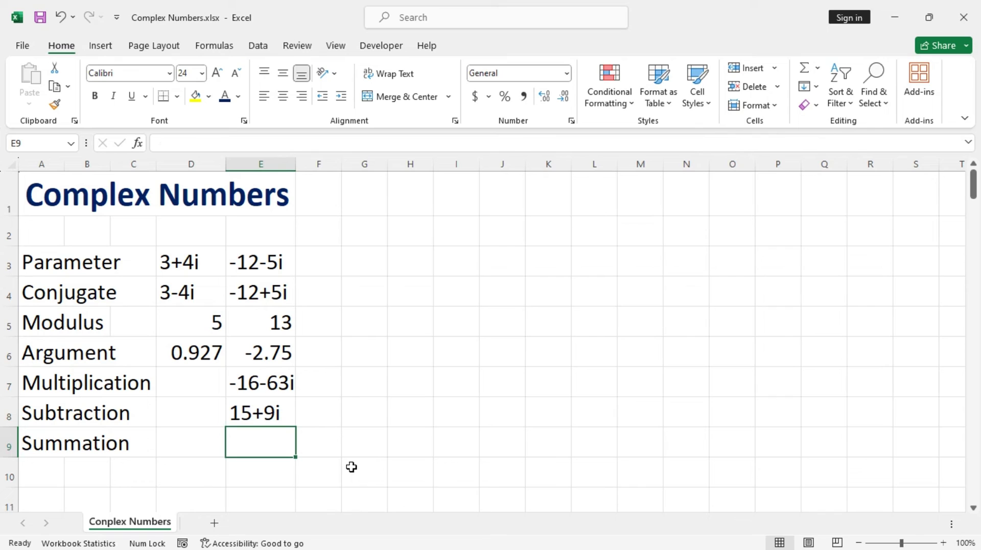
# - Enter =IMSUM(D3,E3) in E9 so the Summation row shows -9-i
pyautogui.write('=')
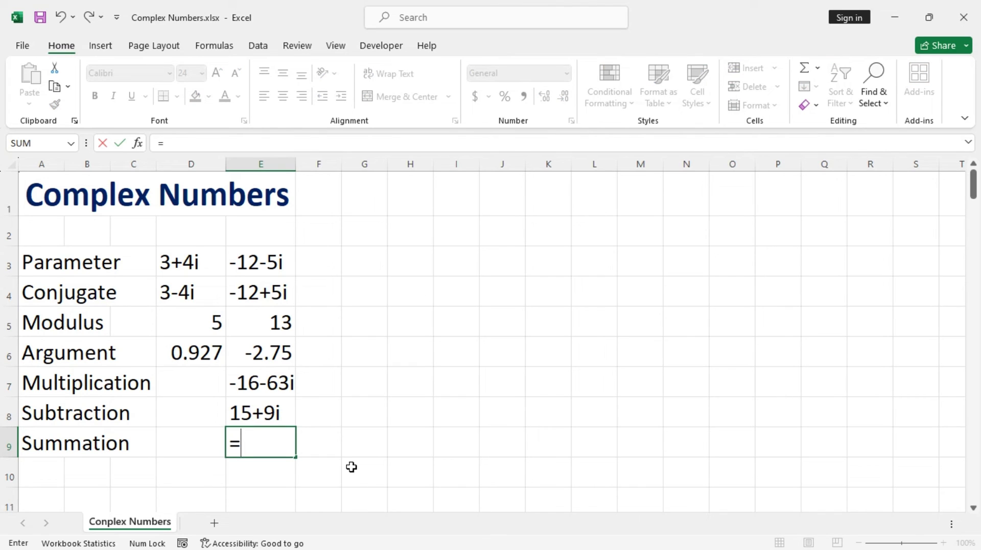
pyautogui.write('im')
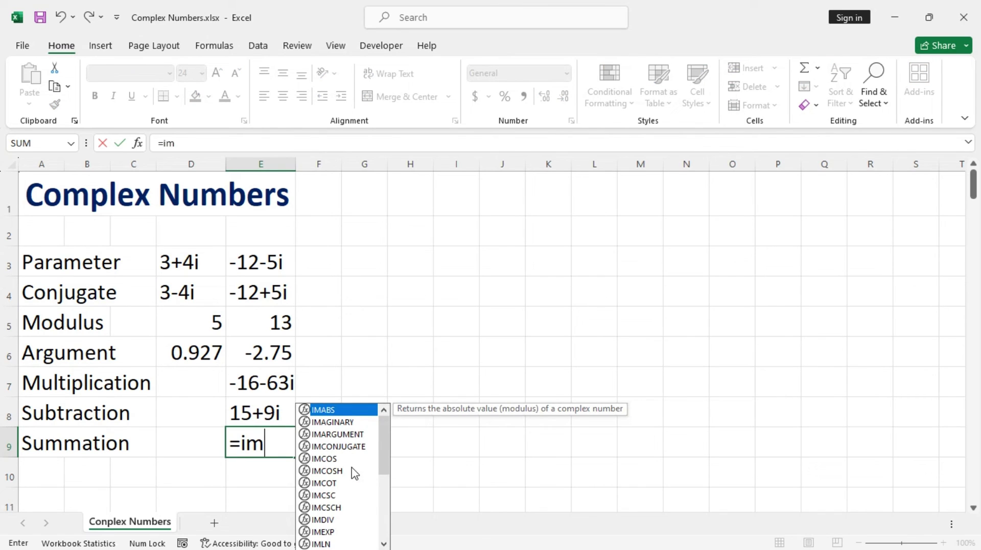
pyautogui.write('su')
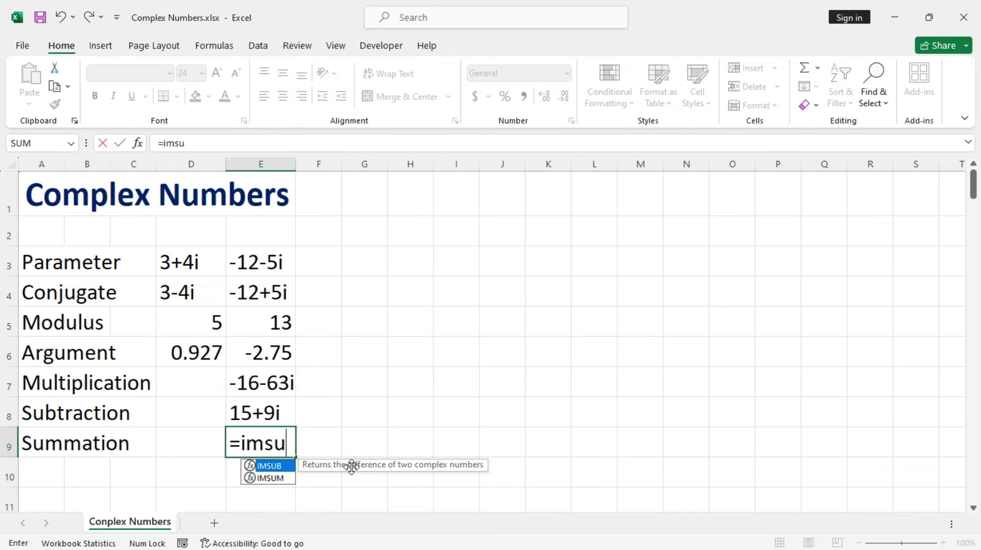
pyautogui.press('Down')
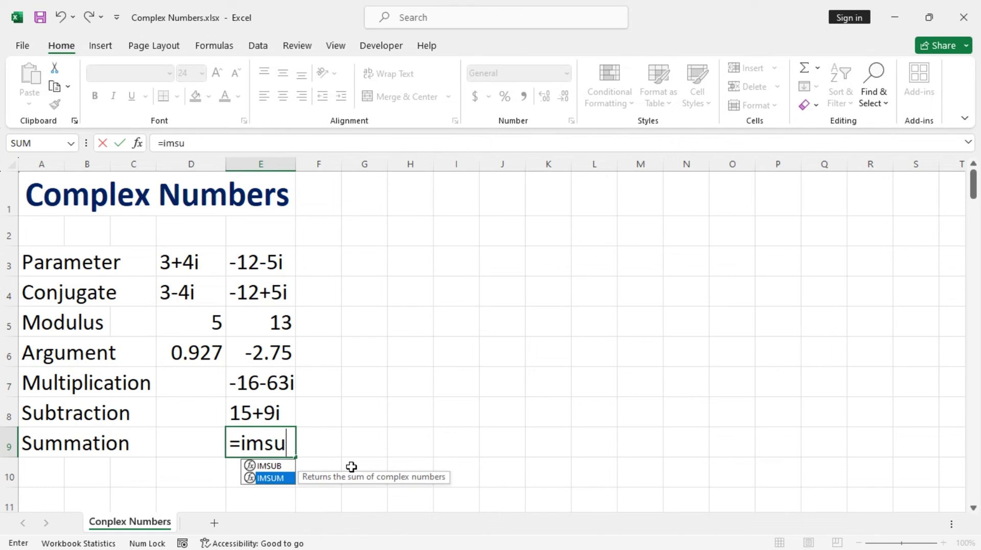
pyautogui.press('Tab')
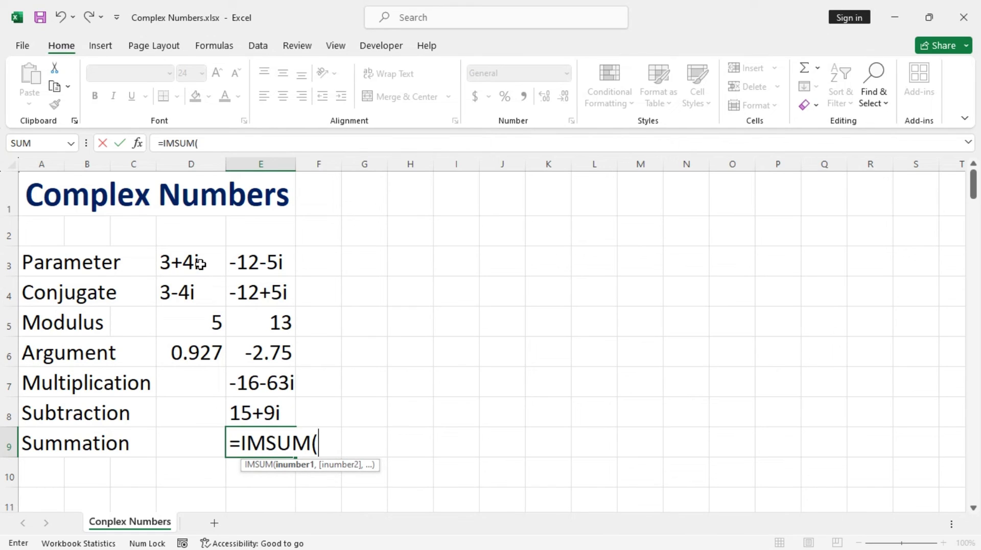
pyautogui.click(201, 265)
pyautogui.write(',')
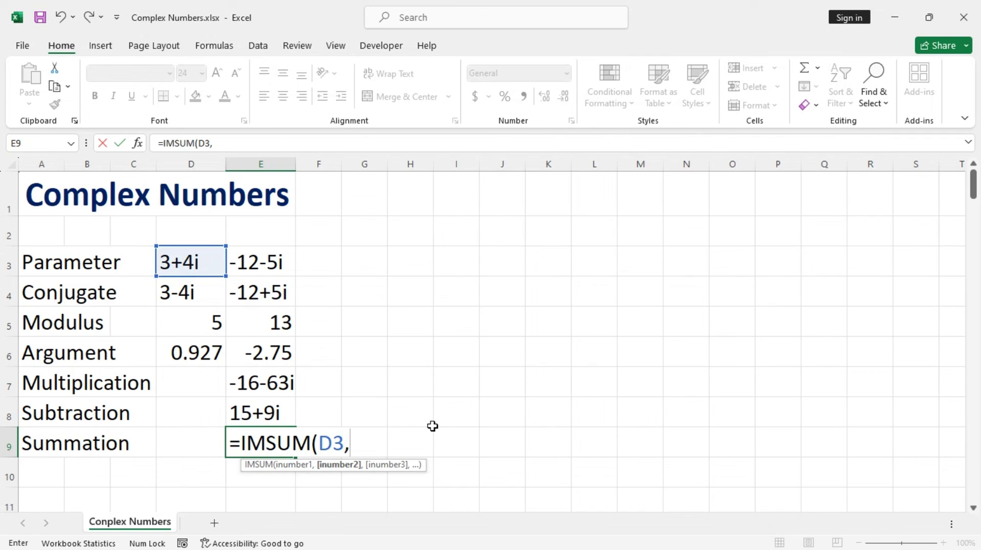
pyautogui.click(259, 263)
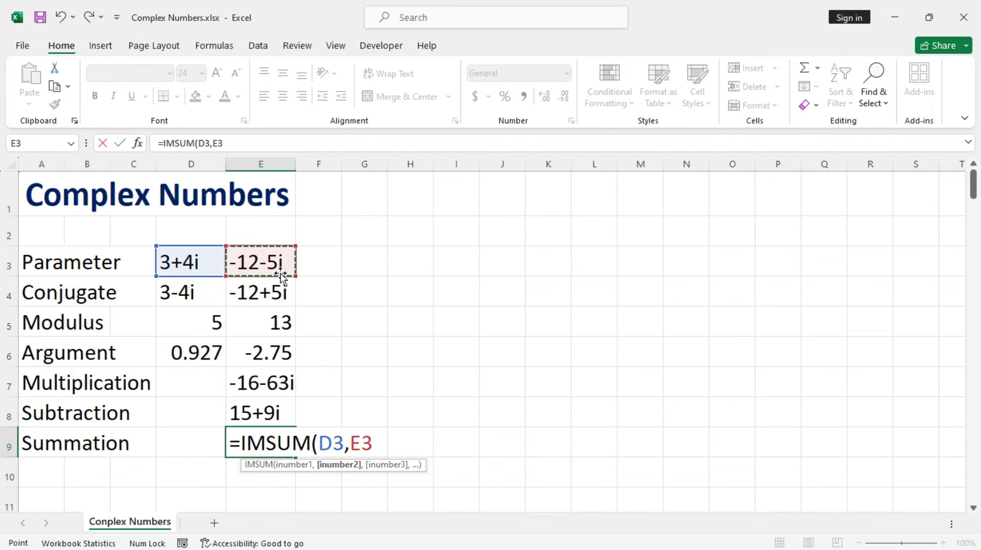
pyautogui.write(')')
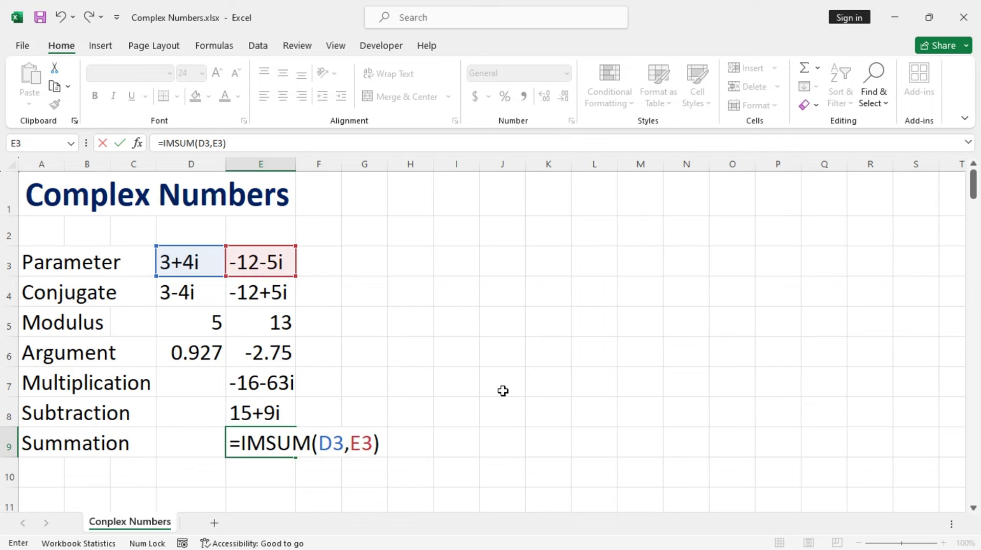
pyautogui.hotkey('ctrl', 'Return')
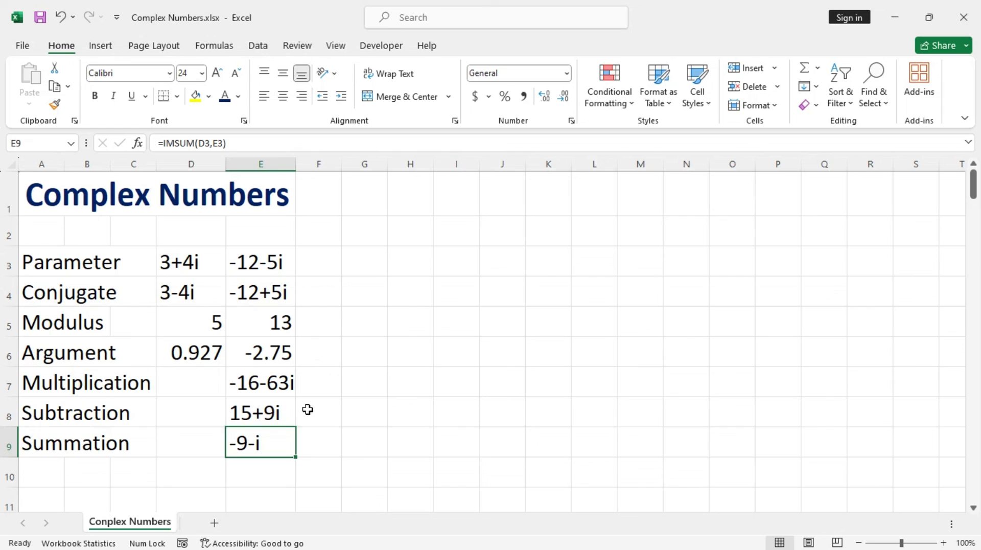
pyautogui.click(373, 260)
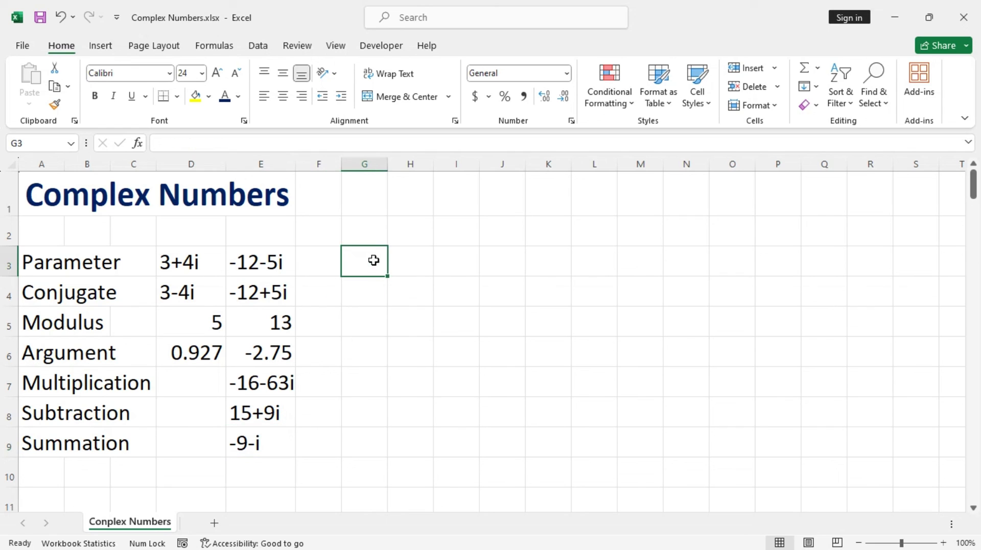
pyautogui.write('=')
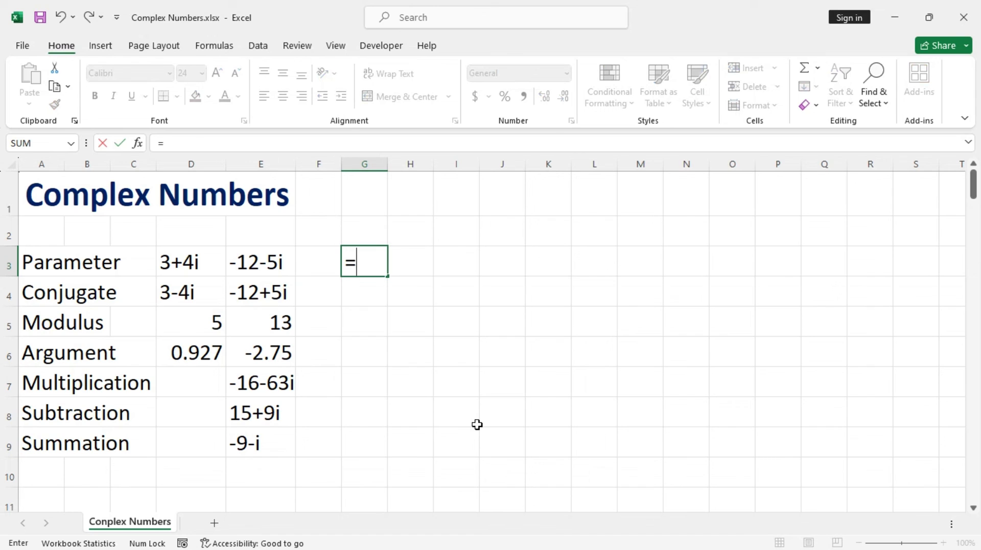
pyautogui.write('im')
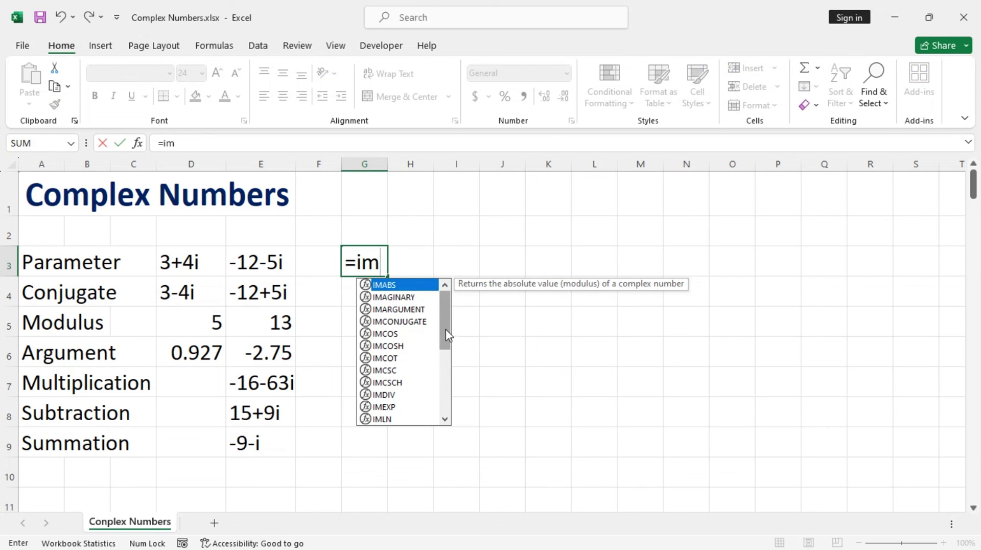
pyautogui.moveTo(448, 334)
pyautogui.mouseDown()
pyautogui.moveTo(449, 404)
pyautogui.moveTo(450, 313)
pyautogui.moveTo(457, 407)
pyautogui.mouseUp()
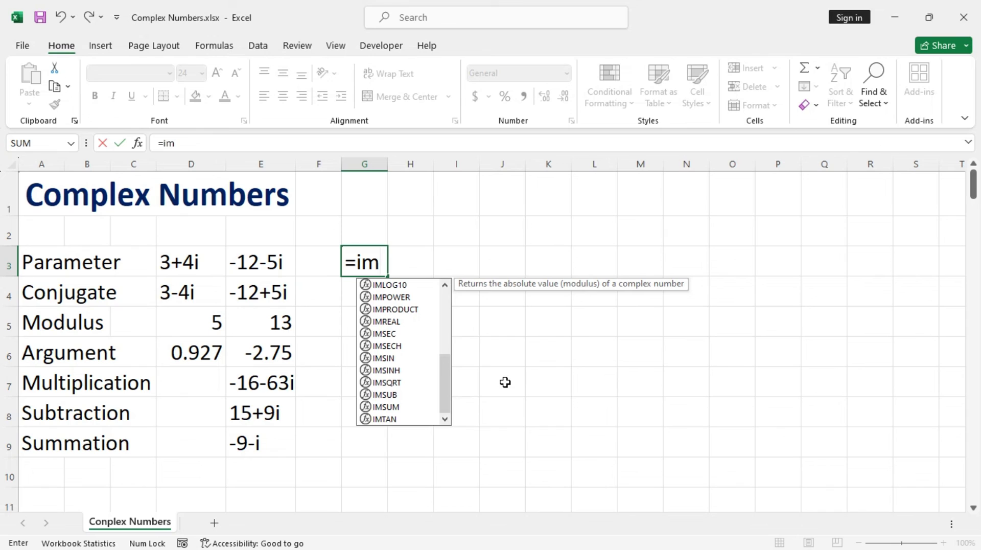
pyautogui.press('Escape')
pyautogui.press('Escape')
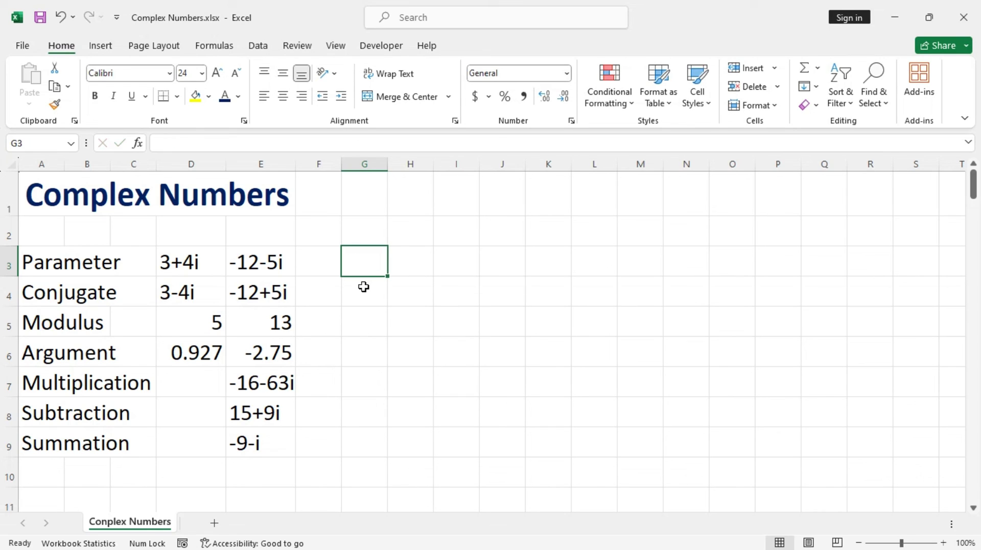